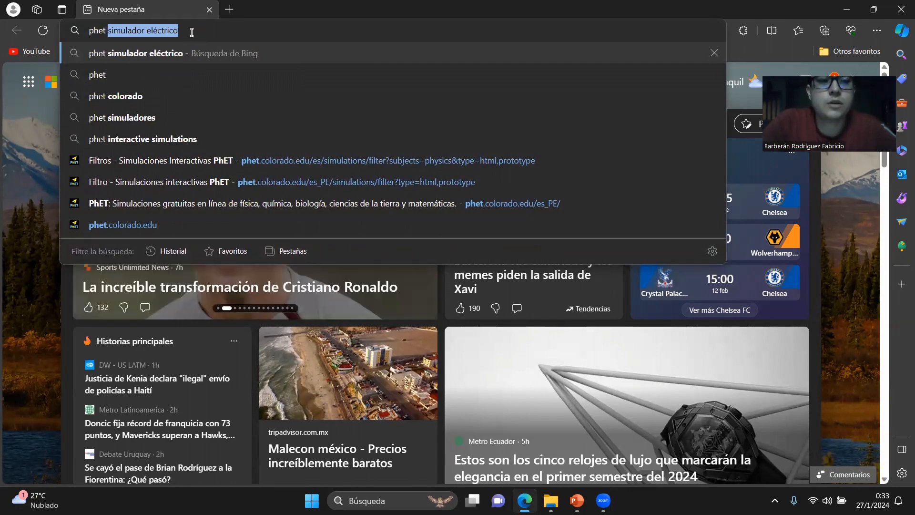
- Search the web for "phet simulador eléctrico" and open the PhET page for Kit de Construcción de Circuitos: CD
key(Return)
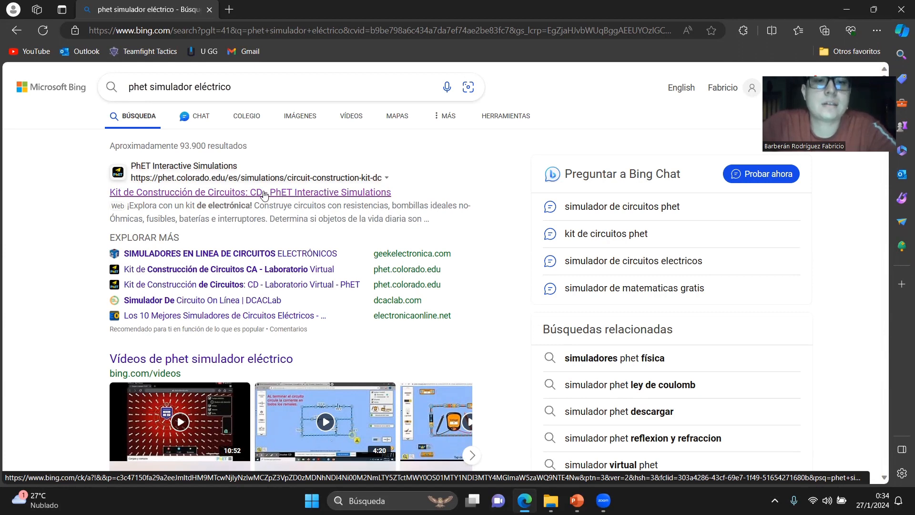
click(264, 193)
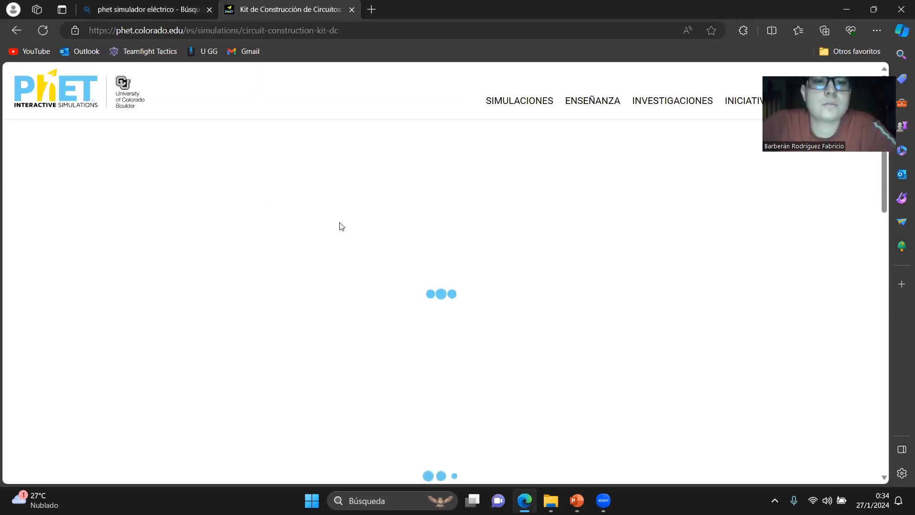
scroll(353, 252, down, 3)
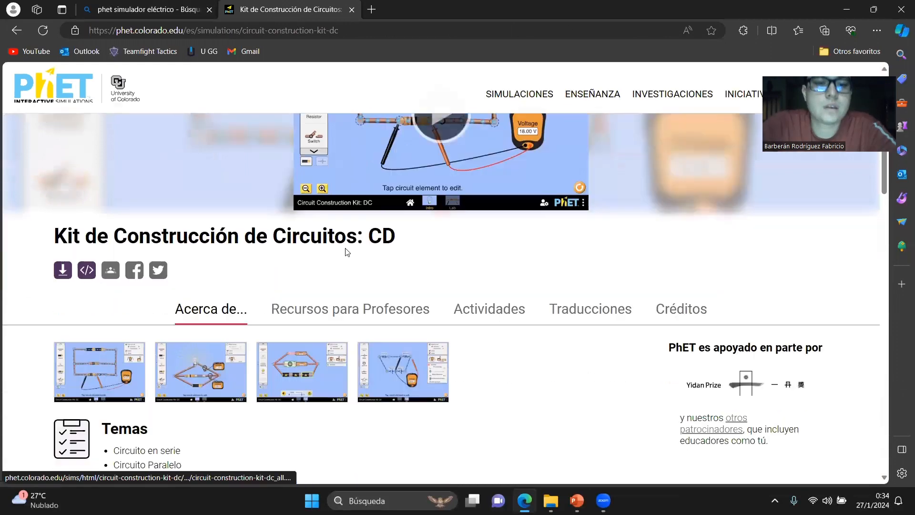
scroll(290, 206, down, 10)
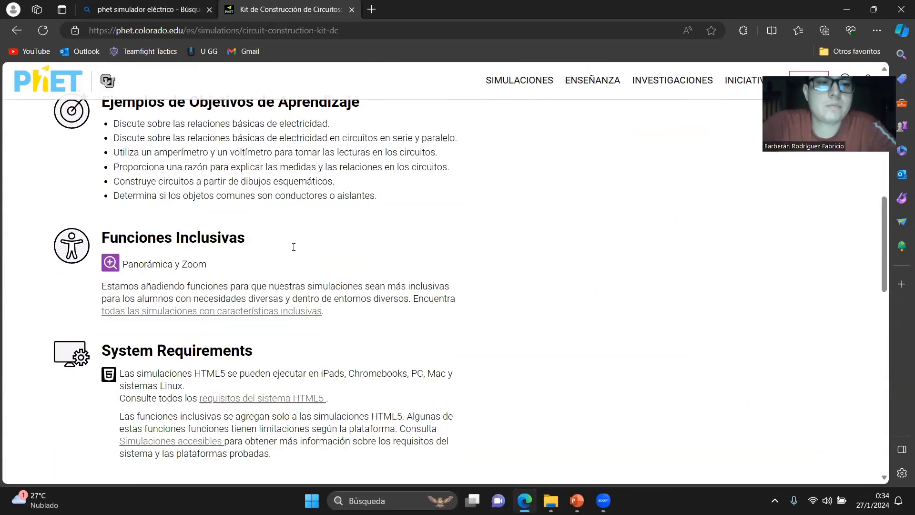
scroll(292, 246, up, 8)
scroll(294, 251, up, 5)
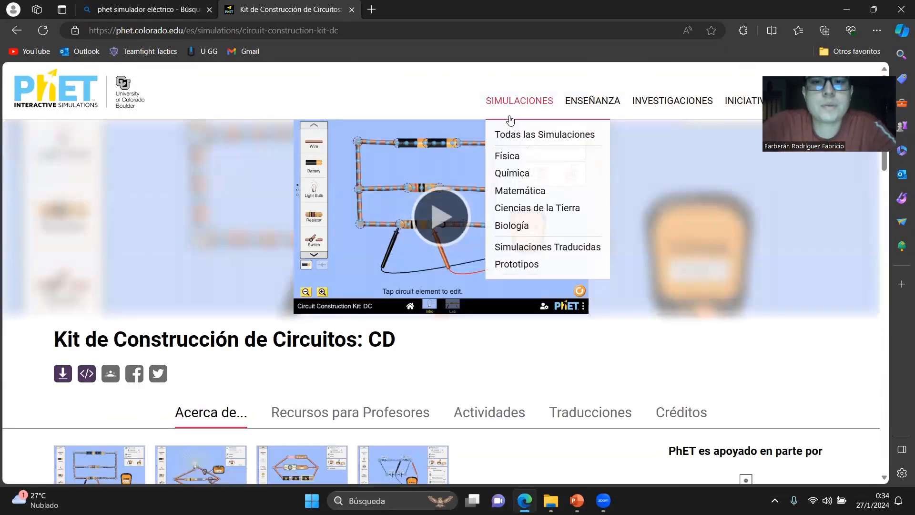
- List the Física simulations and open the page for Kit de Construcción de Circuitos CA - Laboratorio Virtual
mouse_move(489, 122)
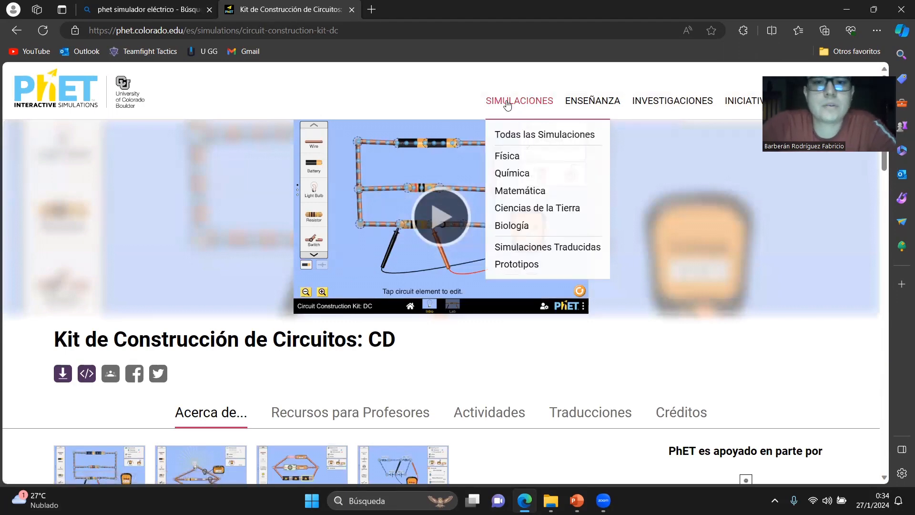
click(526, 157)
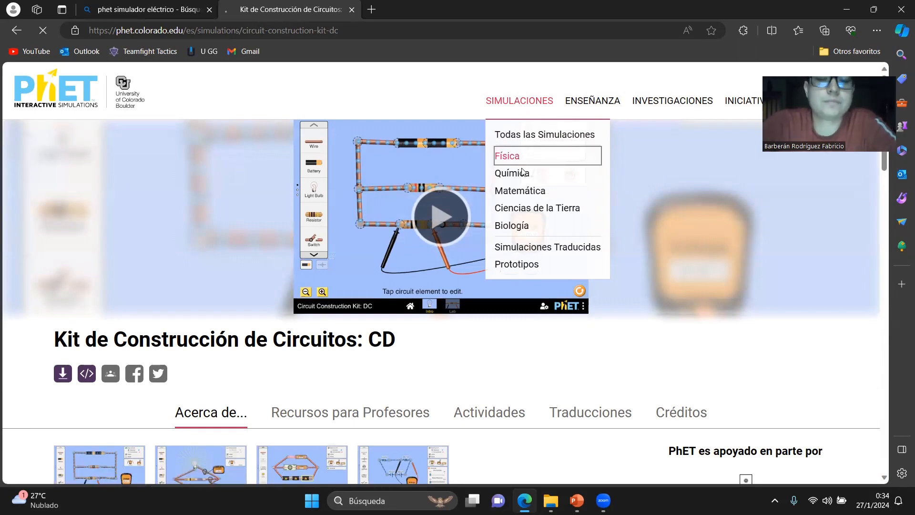
scroll(460, 203, down, 2)
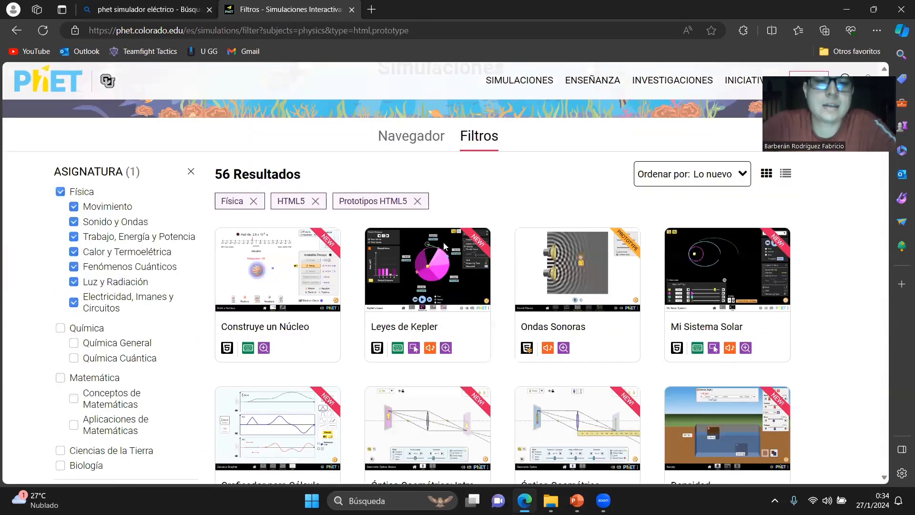
scroll(444, 245, down, 1)
scroll(607, 231, down, 3)
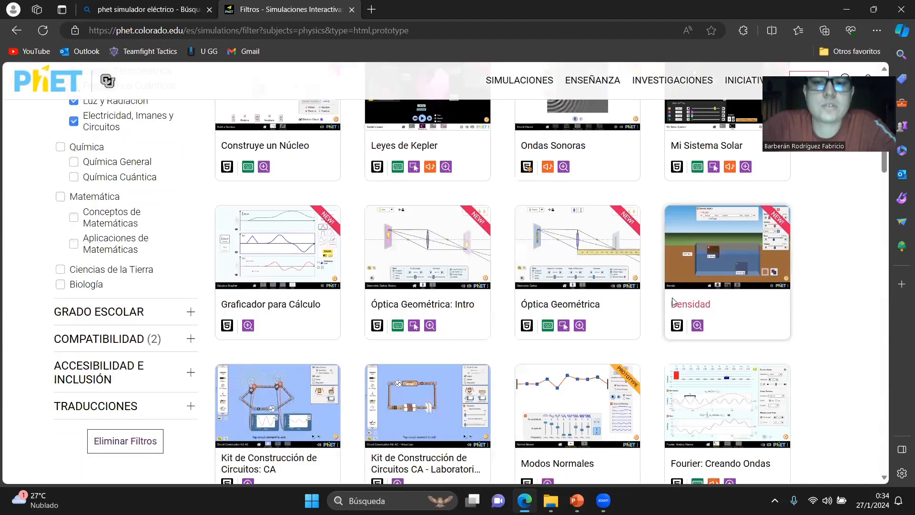
scroll(577, 300, down, 2)
scroll(534, 303, down, 3)
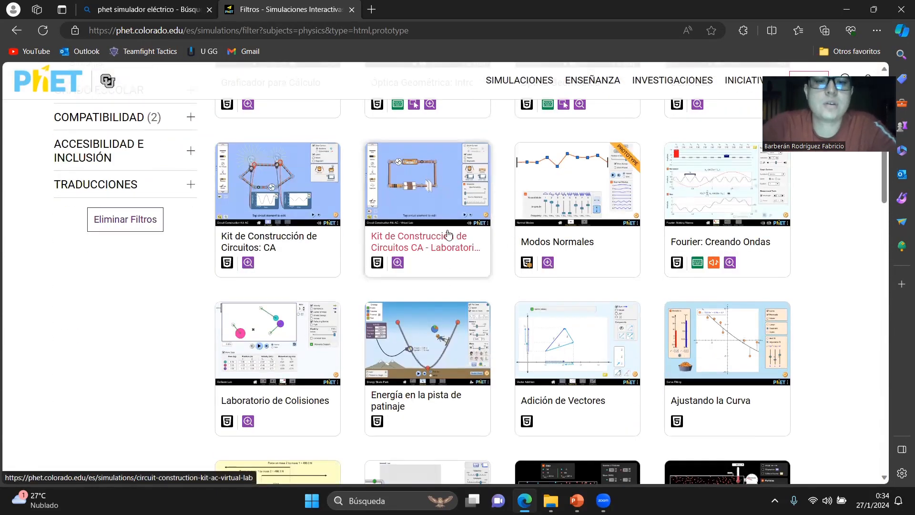
click(445, 246)
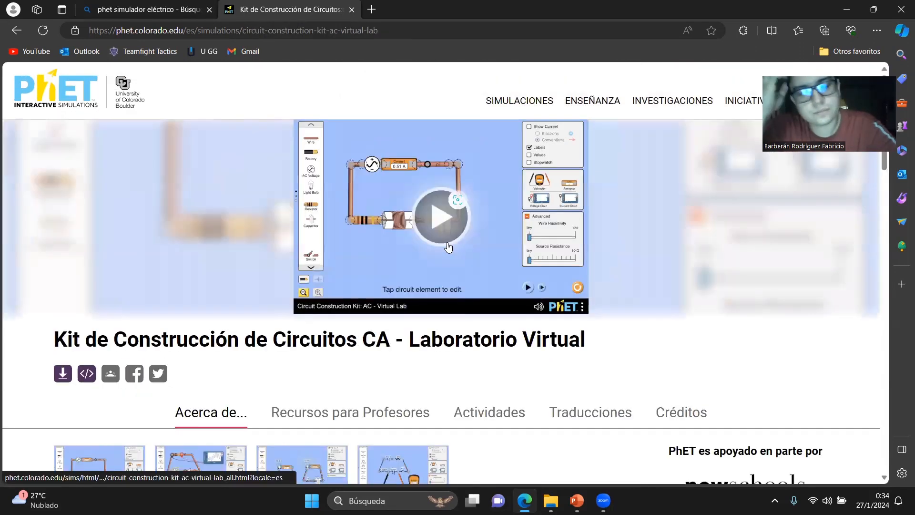
- Review the topics, learning objectives, inclusive features and system requirements on the AC virtual lab page
scroll(321, 276, down, 5)
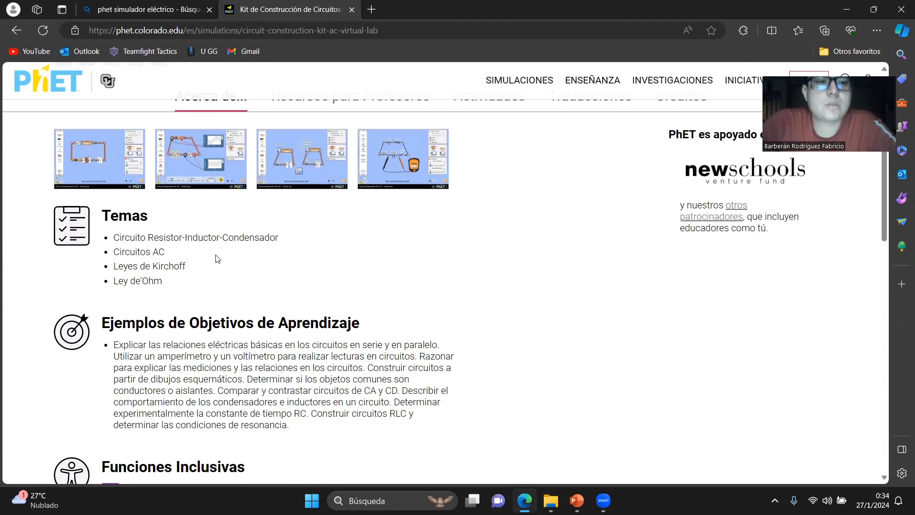
scroll(210, 255, down, 1)
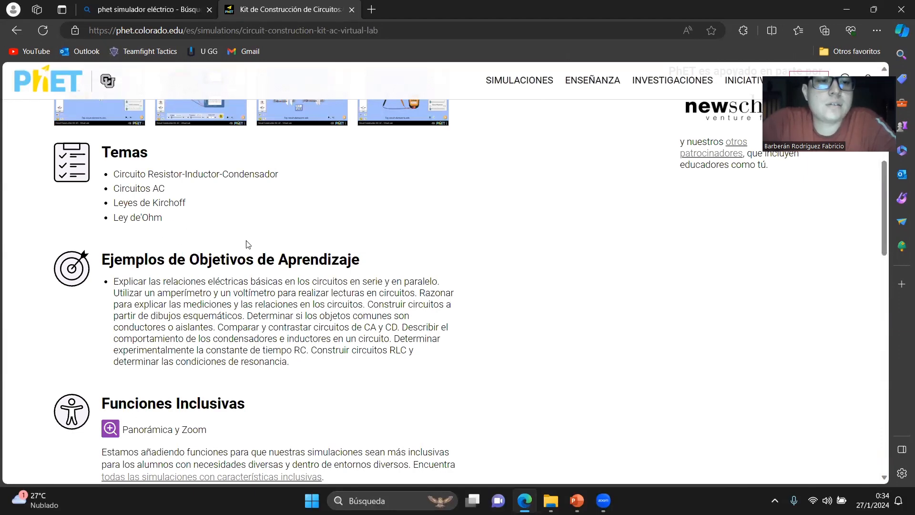
scroll(247, 245, down, 2)
scroll(205, 241, up, 2)
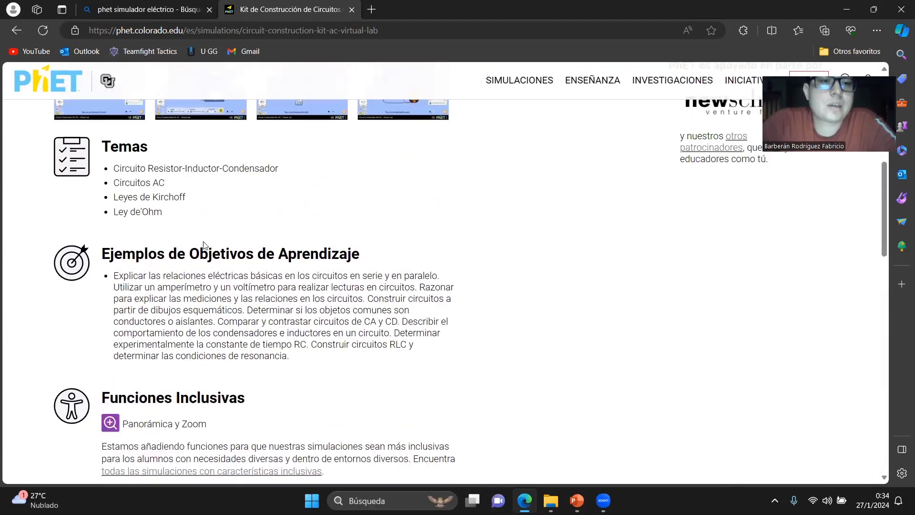
scroll(304, 291, down, 1)
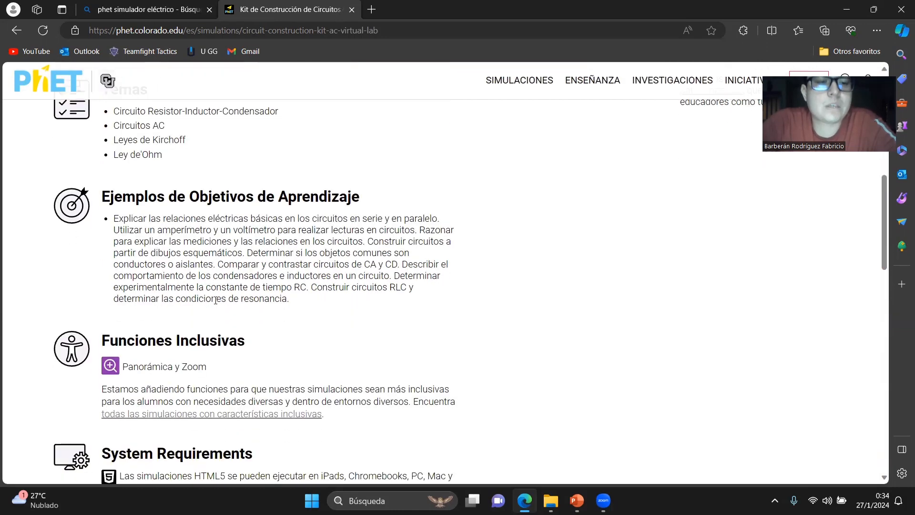
scroll(266, 320, down, 1)
scroll(227, 300, down, 1)
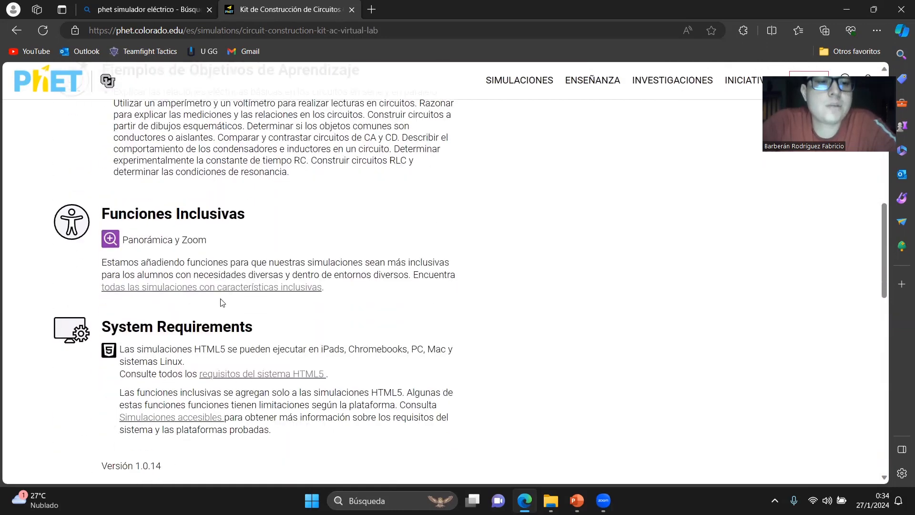
scroll(278, 296, up, 10)
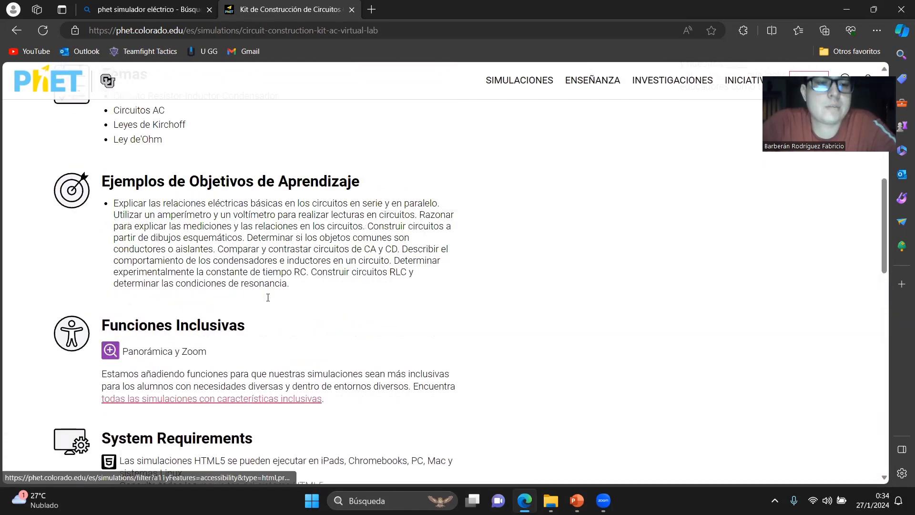
scroll(367, 348, up, 2)
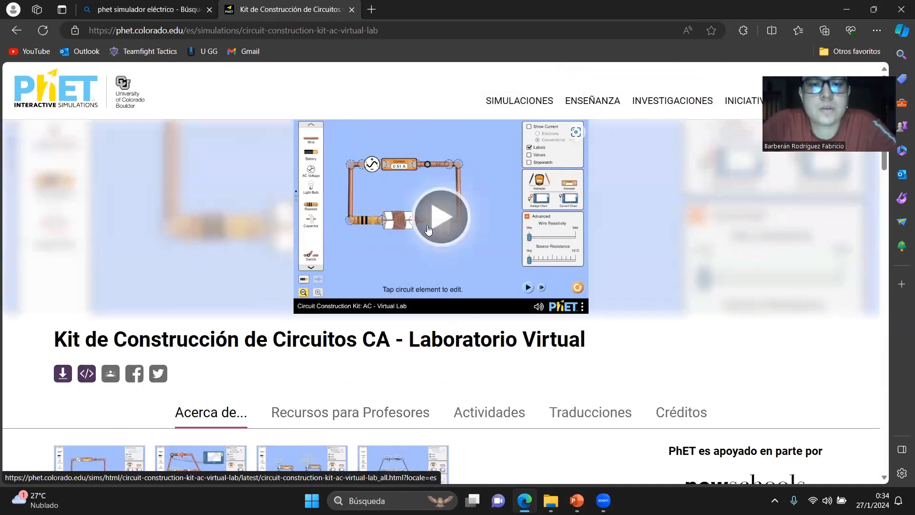
- Launch the Kit de Construcción de Circuitos CA - Laboratorio Virtual simulation
click(449, 226)
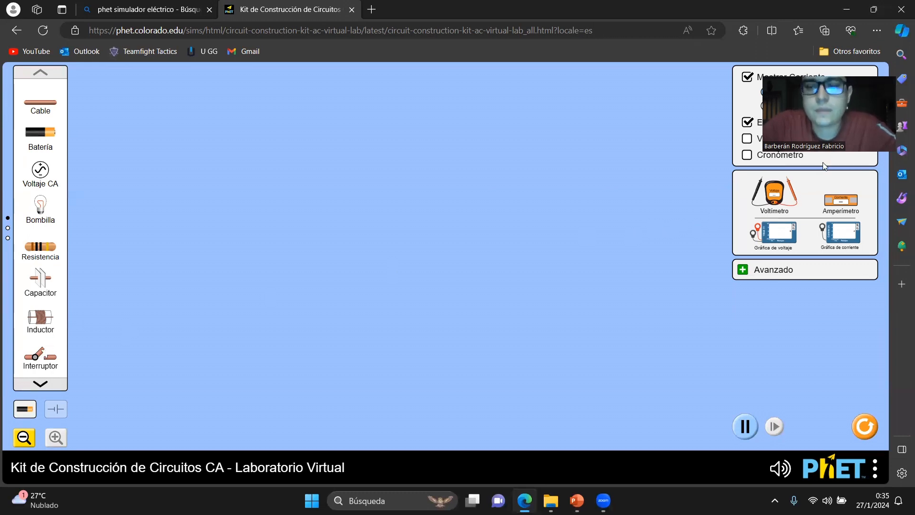
drag(826, 125, 803, 346)
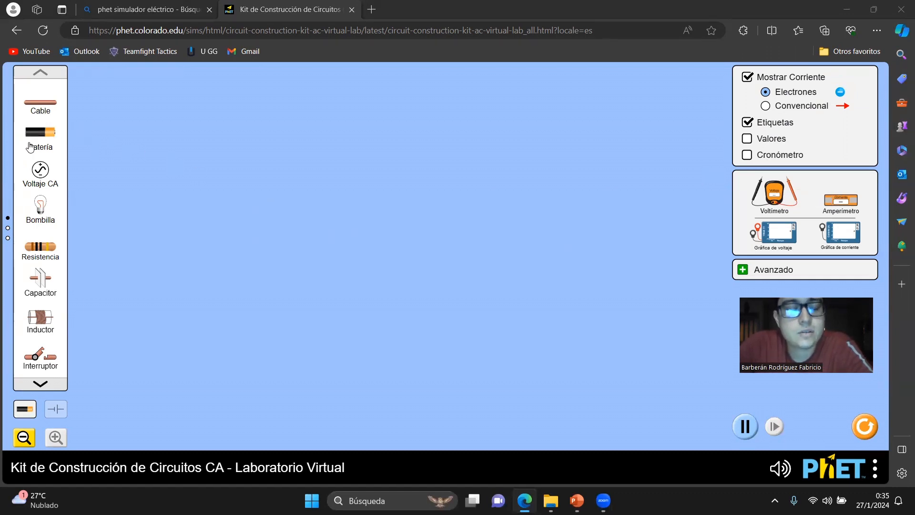
- Place a vertical battery with its positive end up, and run wires upward and horizontally to the right from it
drag(43, 139, 214, 173)
drag(54, 112, 210, 93)
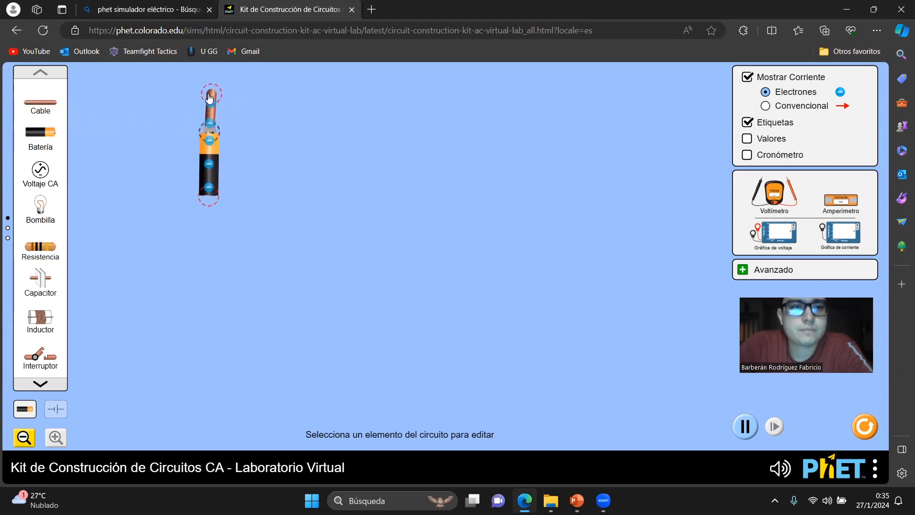
drag(54, 108, 302, 99)
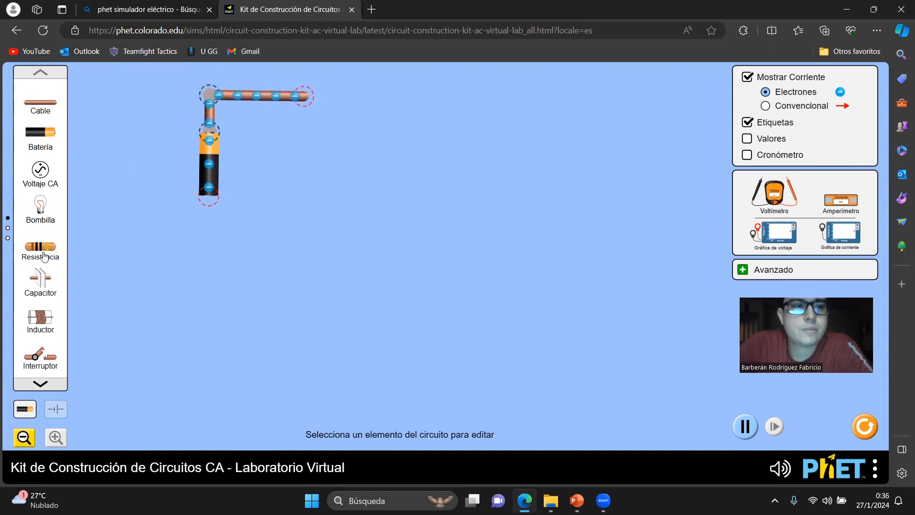
- Attach a resistor to the end of the circuit's top wire and extend the branch with another horizontal wire
drag(44, 256, 361, 97)
click(356, 97)
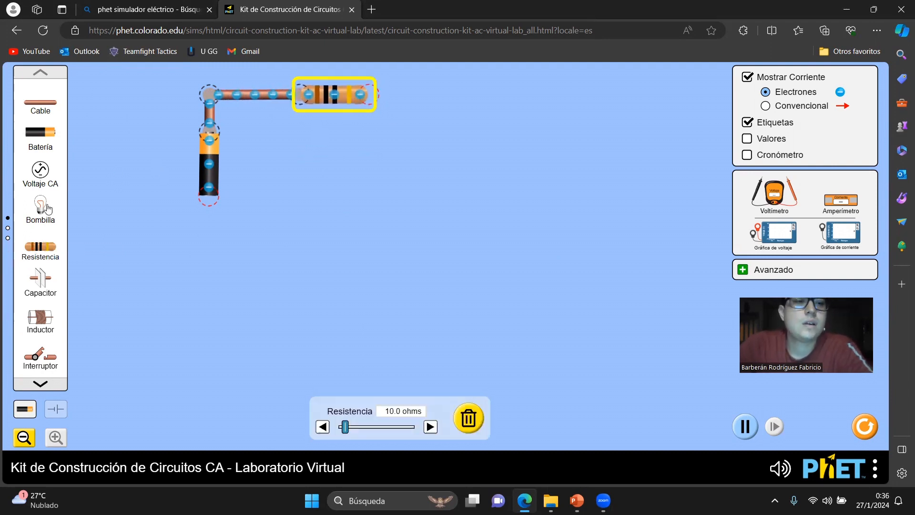
drag(45, 106, 406, 102)
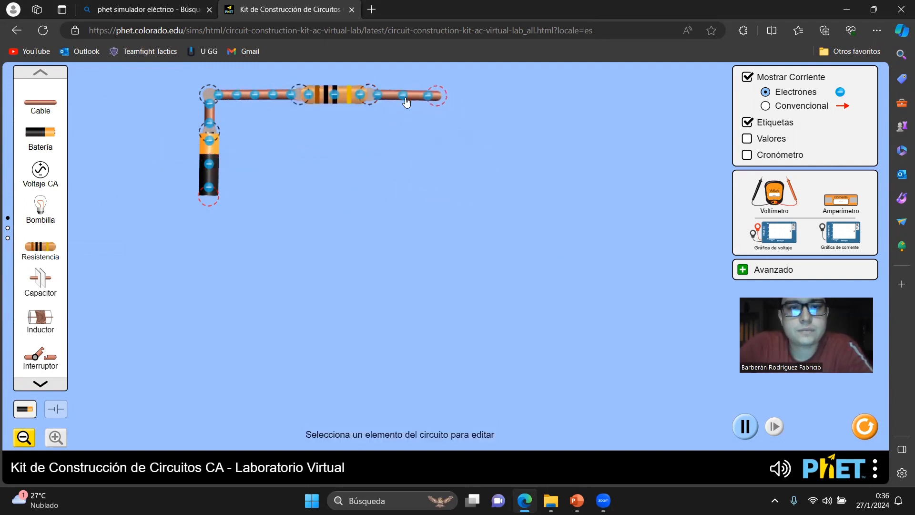
click(436, 98)
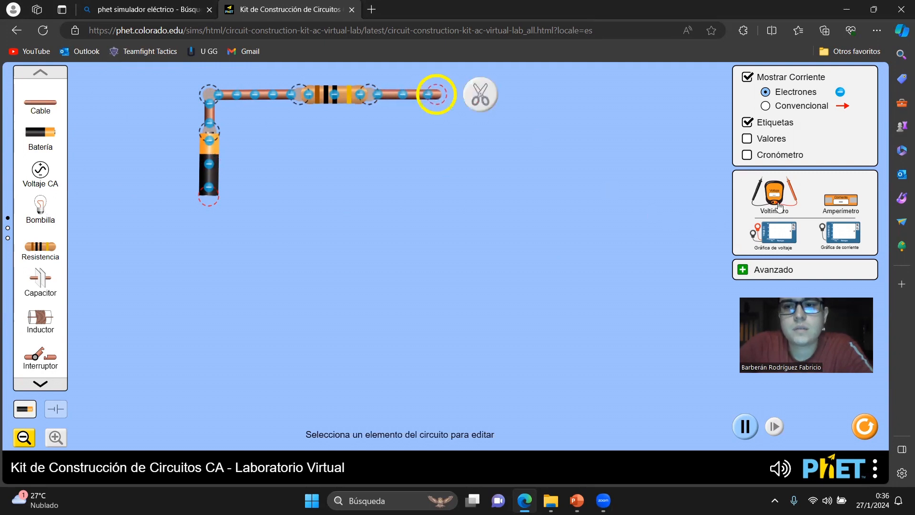
- Connect an ammeter after the top resistor, then add a horizontal wire and a straight vertical wire forming the circuit's upper-right corner
drag(838, 210, 487, 110)
drag(31, 117, 552, 104)
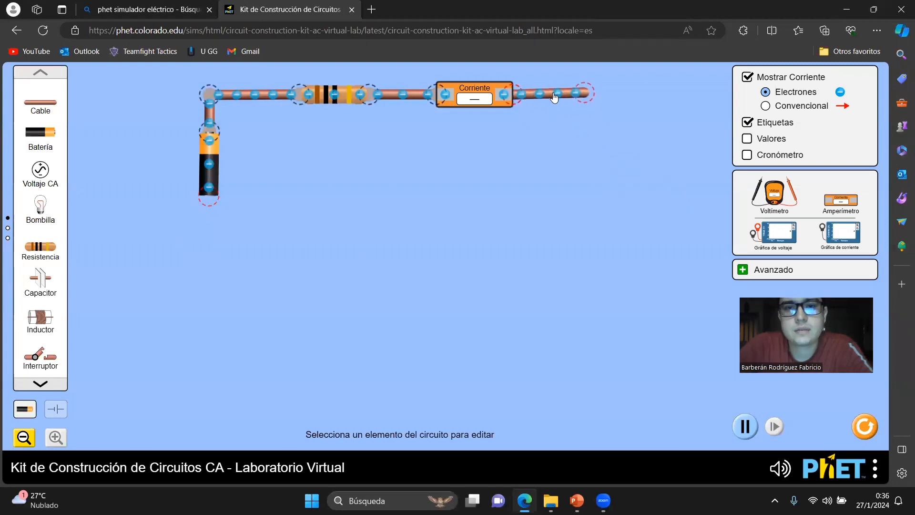
drag(48, 113, 597, 72)
drag(663, 106, 590, 172)
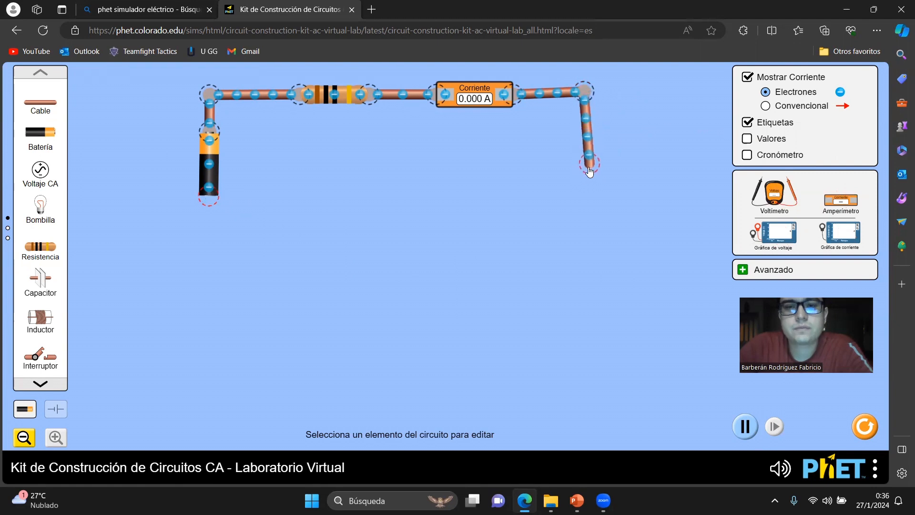
click(584, 96)
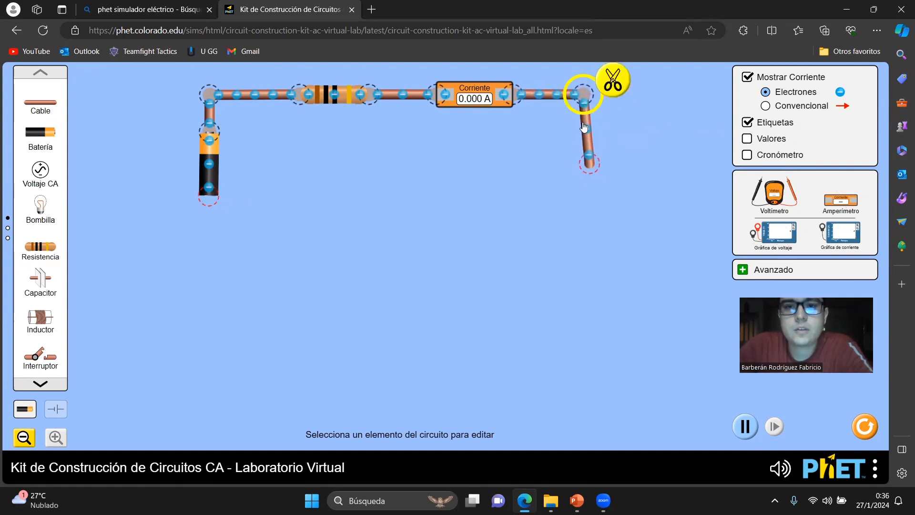
drag(590, 167, 585, 164)
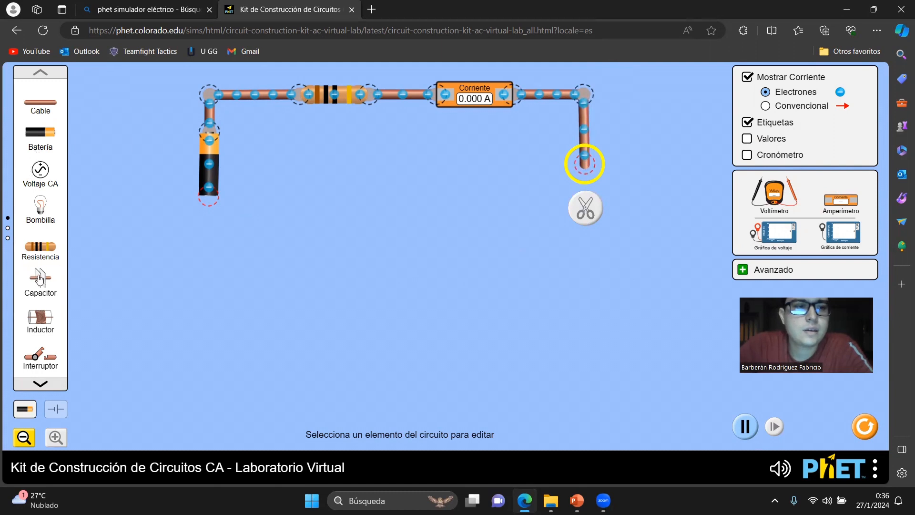
- Add a second resistor down the circuit's right side and continue with wires around the lower corner to a second ammeter
drag(50, 253, 587, 258)
drag(40, 102, 592, 311)
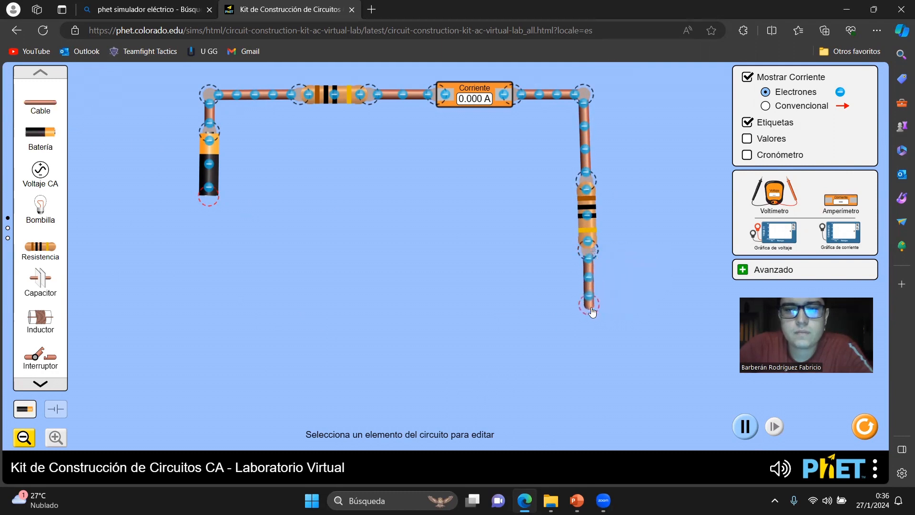
drag(48, 117, 546, 313)
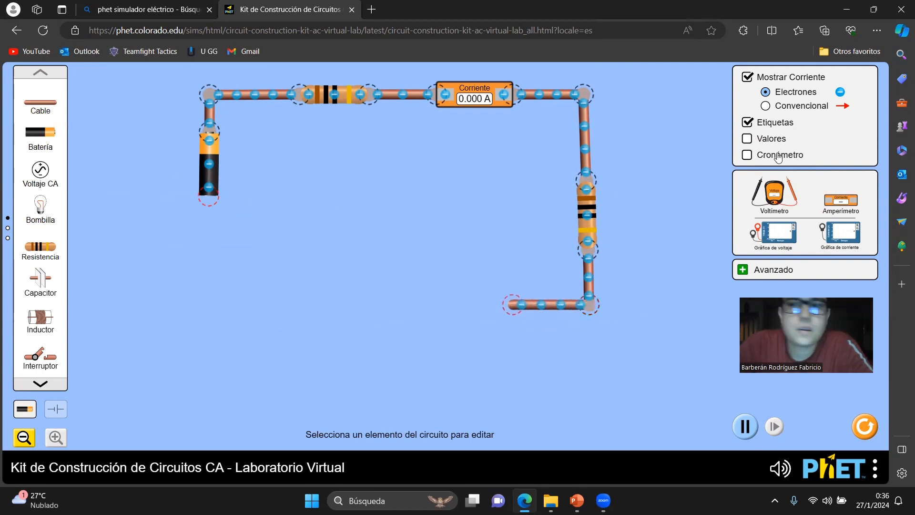
drag(841, 203, 462, 298)
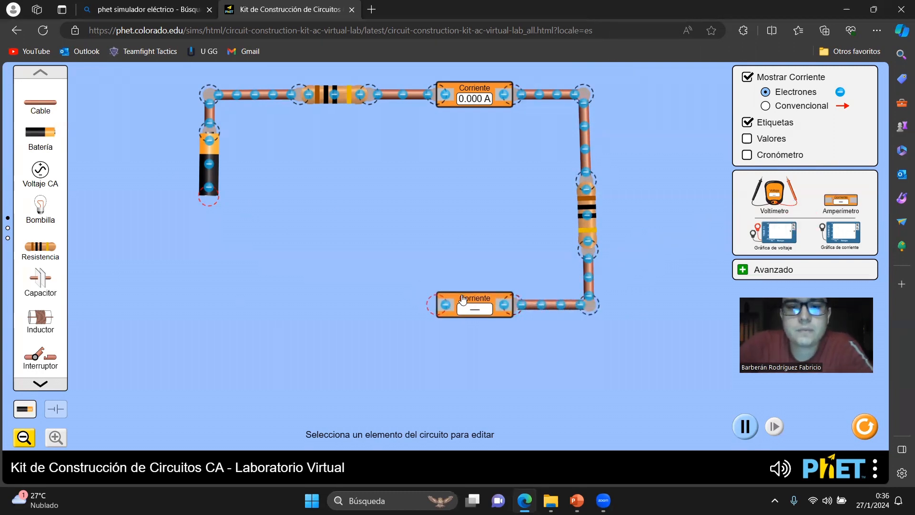
- Close the loop with a vertical wire from the battery's negative end and a long bottom wire to the second ammeter
drag(43, 115, 218, 317)
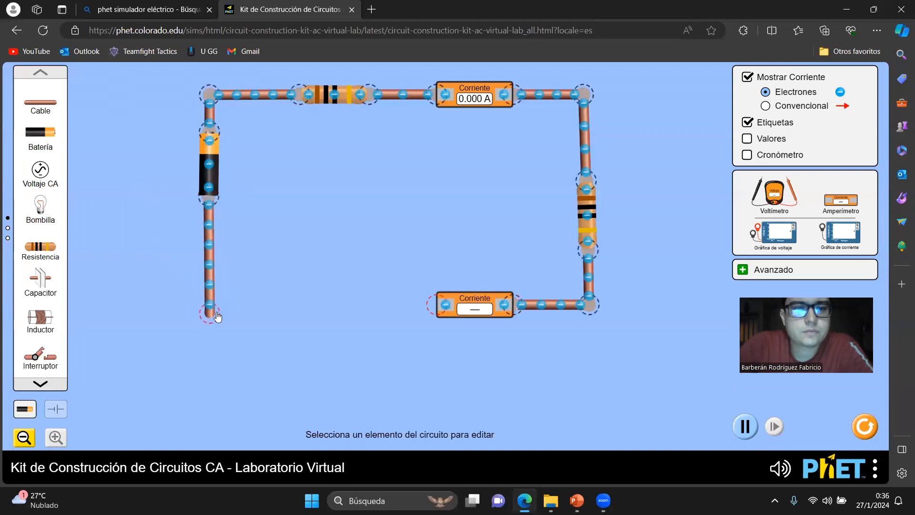
drag(19, 104, 253, 337)
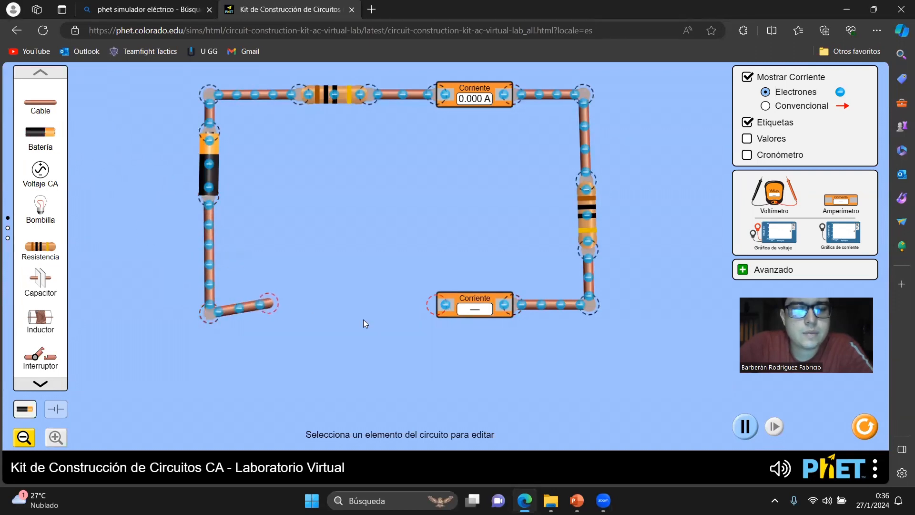
drag(274, 307, 444, 308)
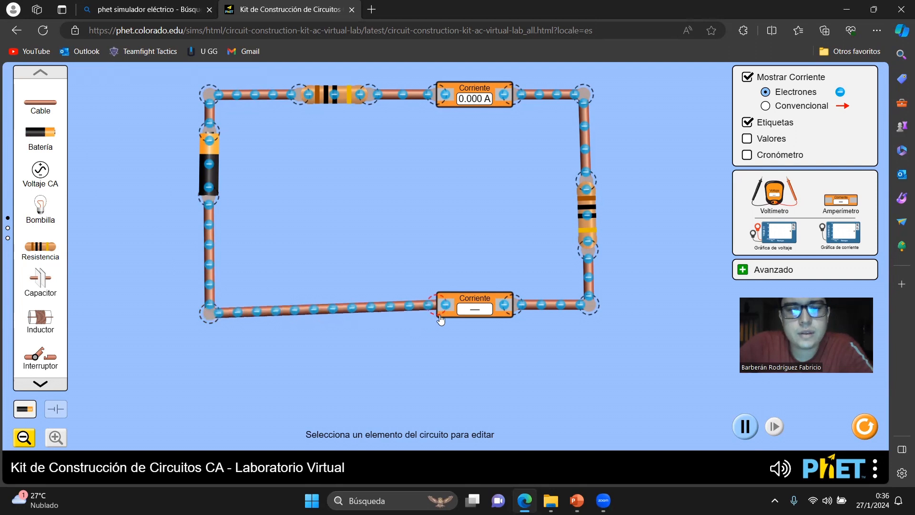
- Reposition the circuit's lower-left corner junction slightly to straighten the adjoining wires
drag(210, 314, 202, 312)
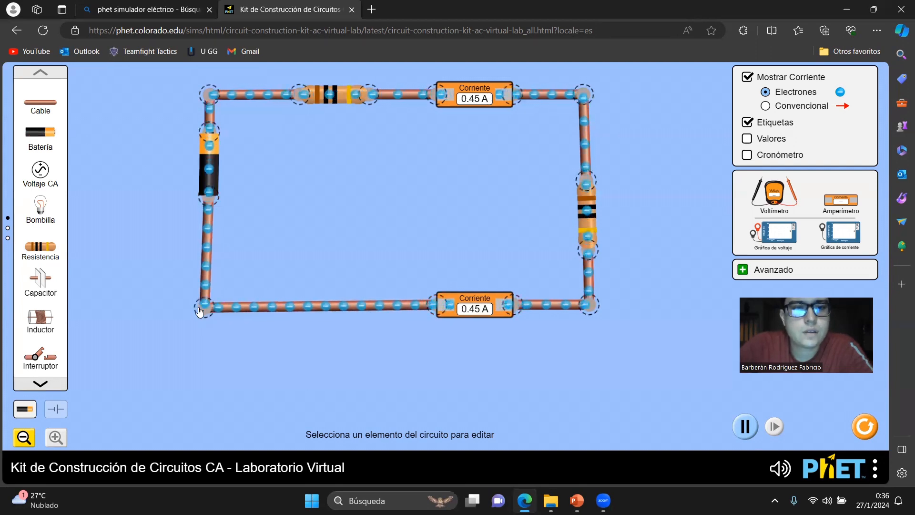
click(203, 312)
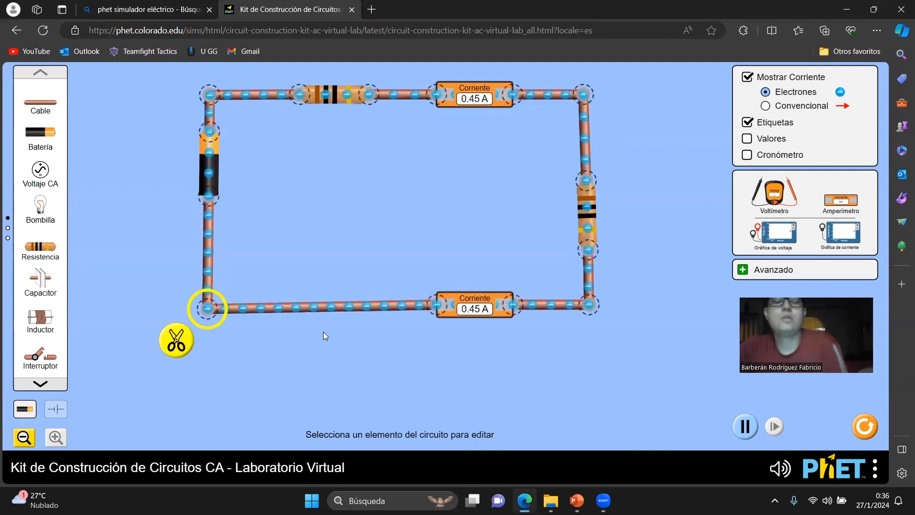
click(322, 199)
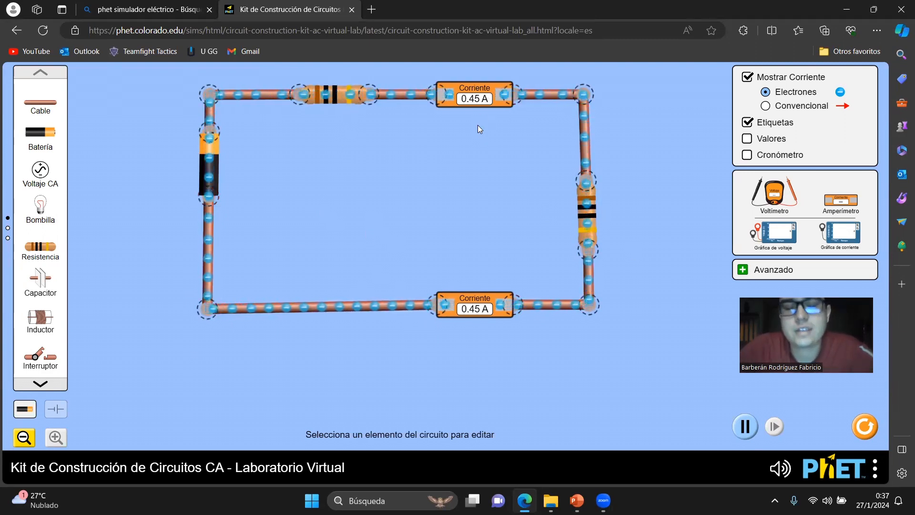
- Set the top resistor's resistance to 11.0 ohms
click(350, 98)
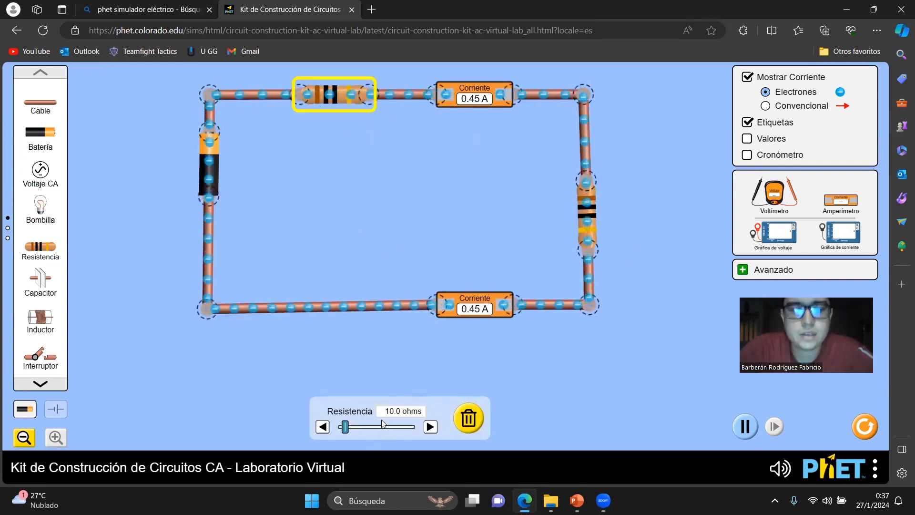
click(430, 427)
click(430, 427)
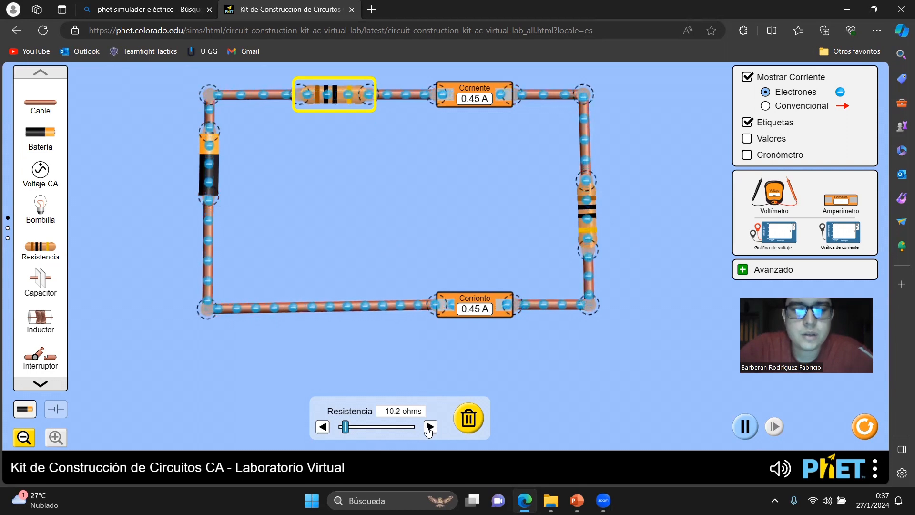
click(429, 427)
click(430, 427)
click(430, 427)
click(430, 427)
click(429, 427)
click(430, 427)
click(430, 427)
click(429, 427)
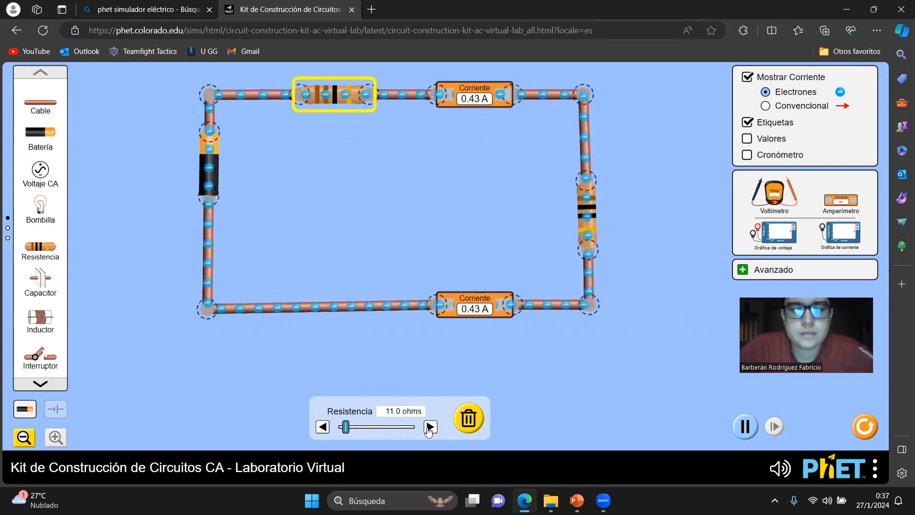
- Set the resistance of the resistor on the circuit's right side to 11.0 ohms
click(592, 229)
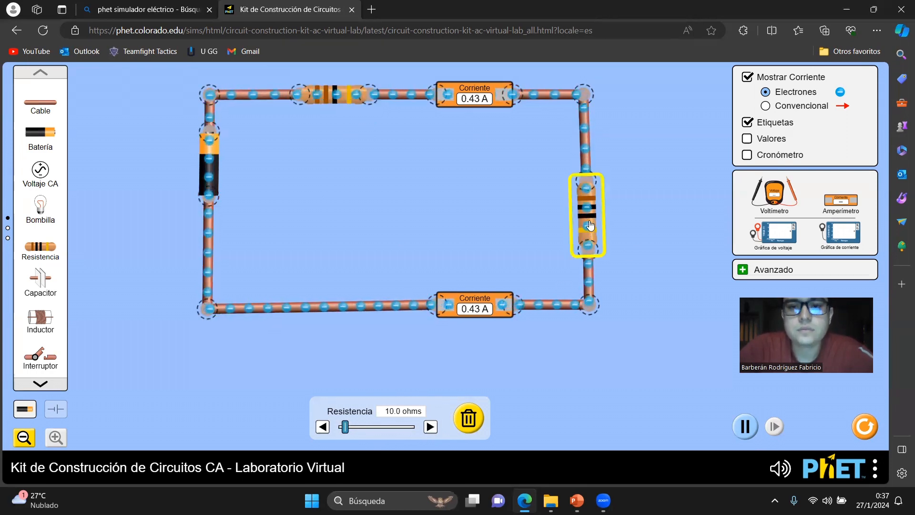
click(430, 427)
click(430, 426)
click(429, 427)
click(429, 427)
click(429, 427)
click(429, 427)
click(430, 427)
click(430, 426)
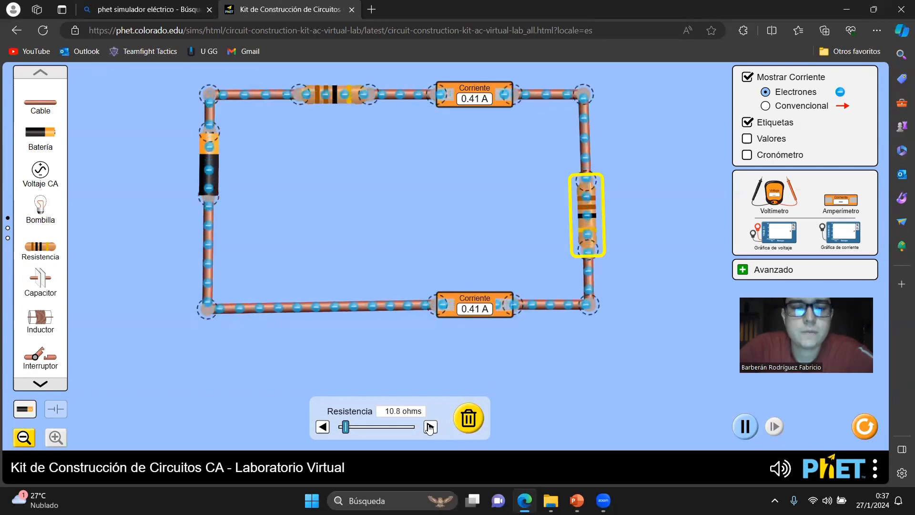
click(430, 427)
click(429, 427)
click(425, 231)
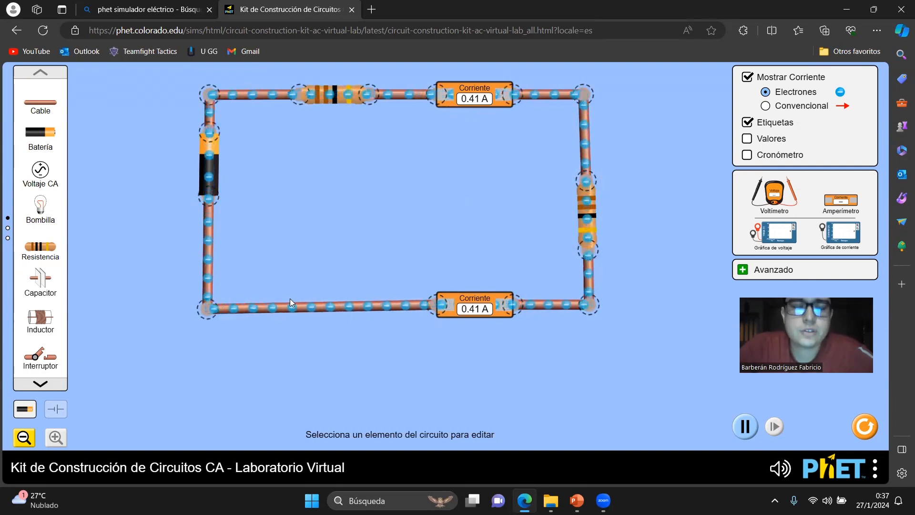
- Raise the battery's voltage to the maximum of 120.0 volts
click(209, 172)
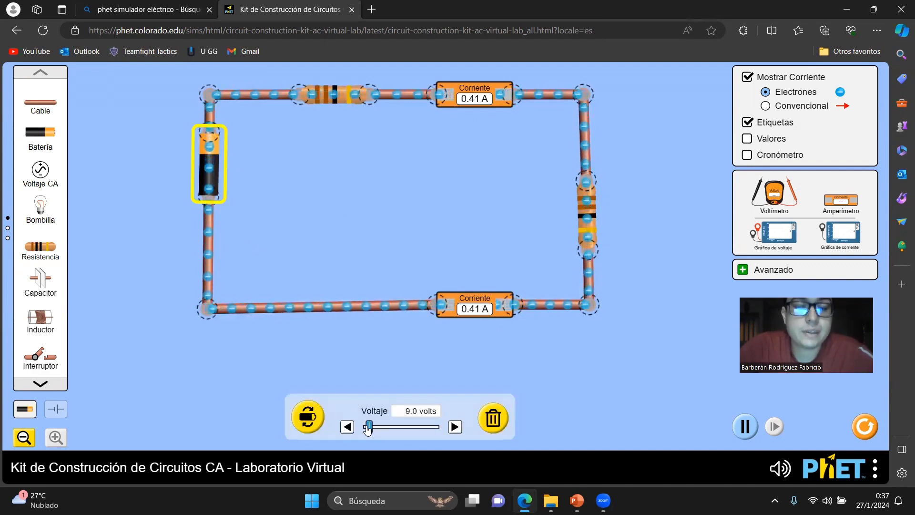
drag(369, 426, 444, 430)
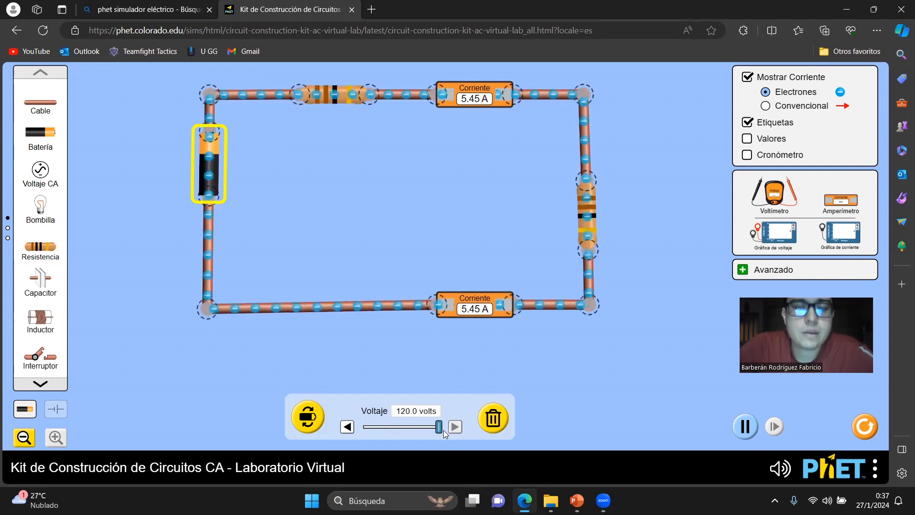
click(322, 238)
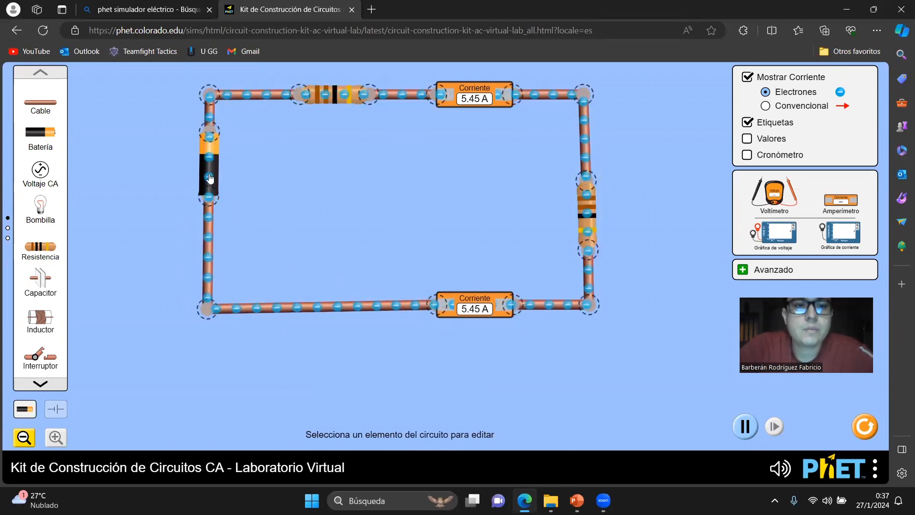
- Increase the top resistor's resistance to 111.0 ohms
click(335, 95)
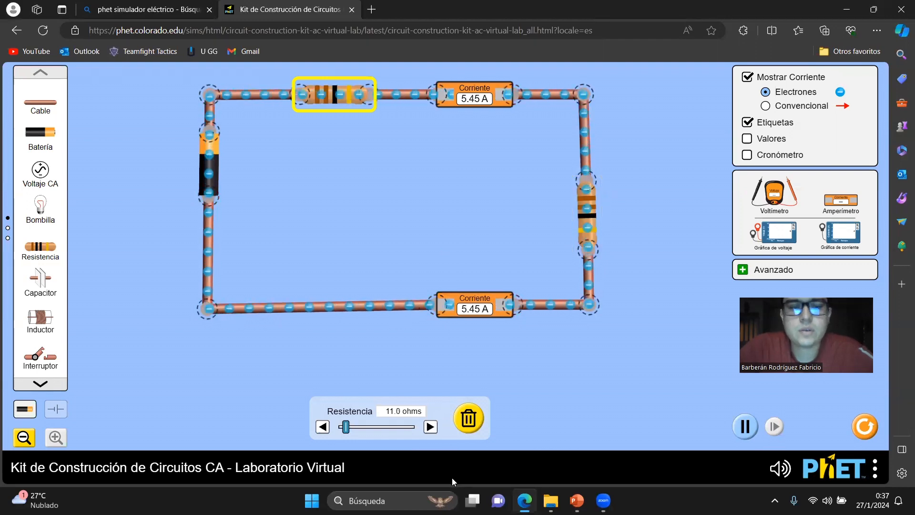
click(430, 426)
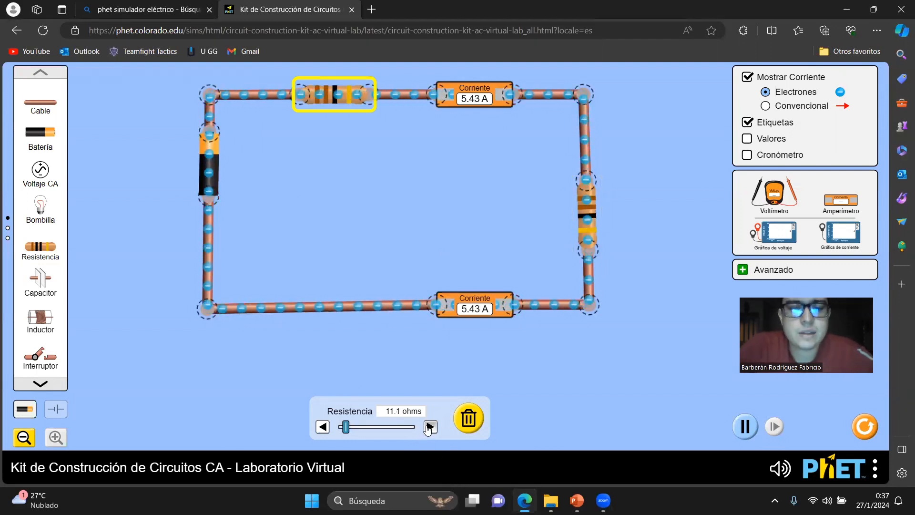
drag(346, 427, 409, 431)
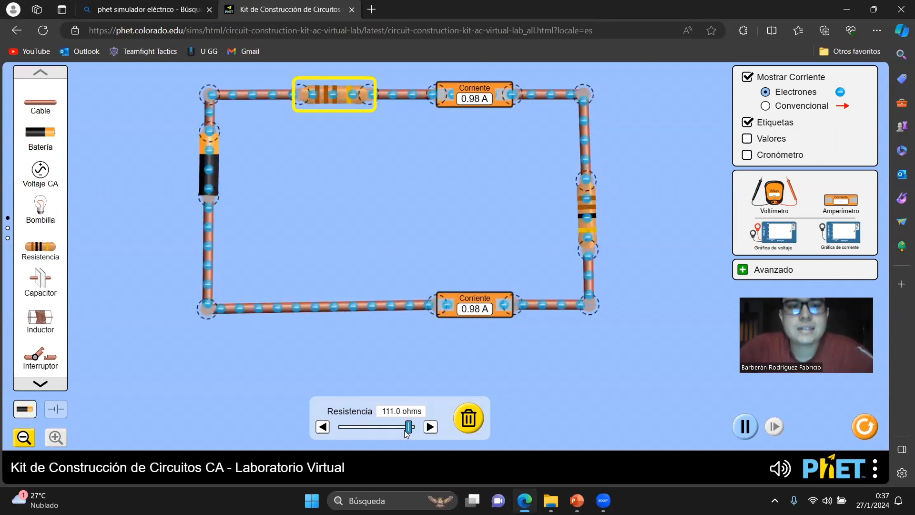
- Reduce the battery's voltage to 0.0 volts and return the top resistor to 11.0 ohms
click(211, 169)
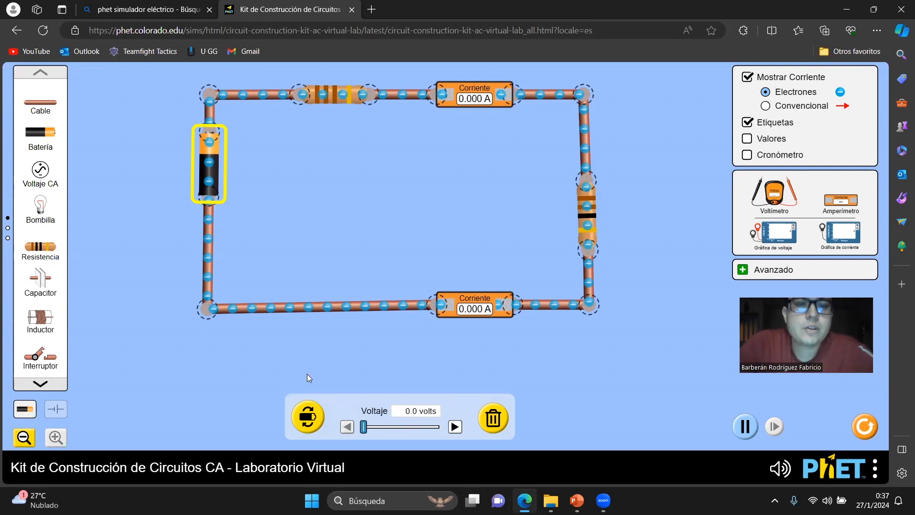
click(306, 101)
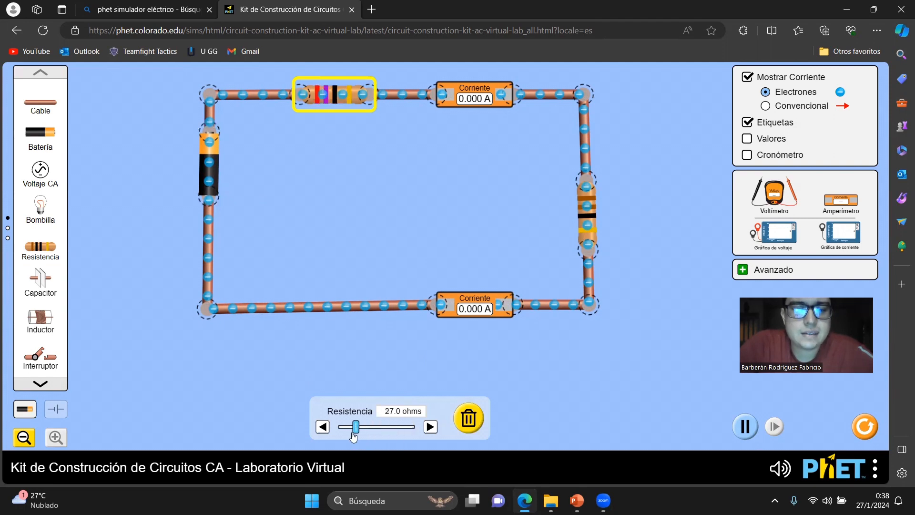
- Set the battery's voltage to 112.0 volts
click(218, 199)
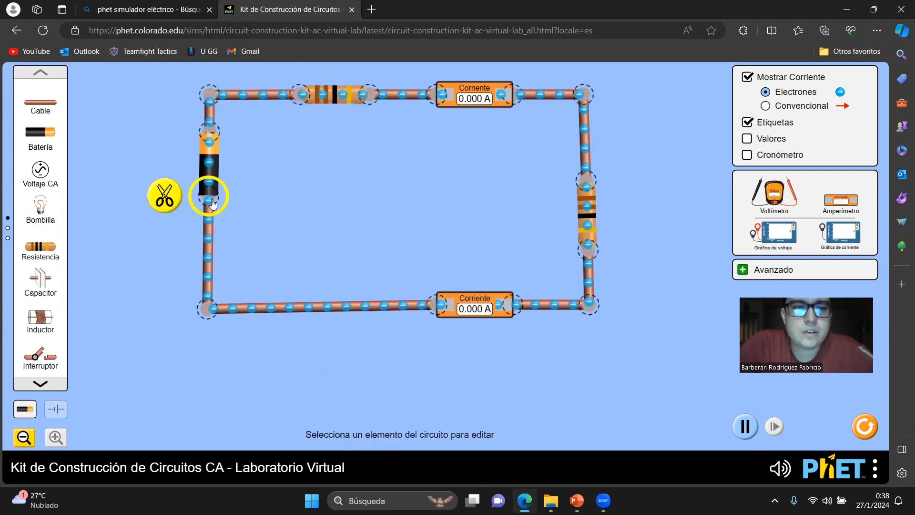
click(208, 167)
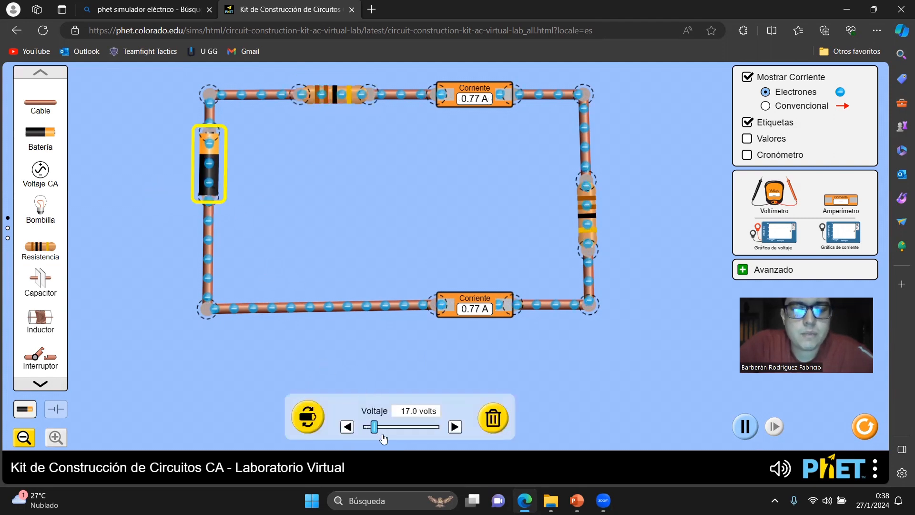
drag(383, 438, 438, 440)
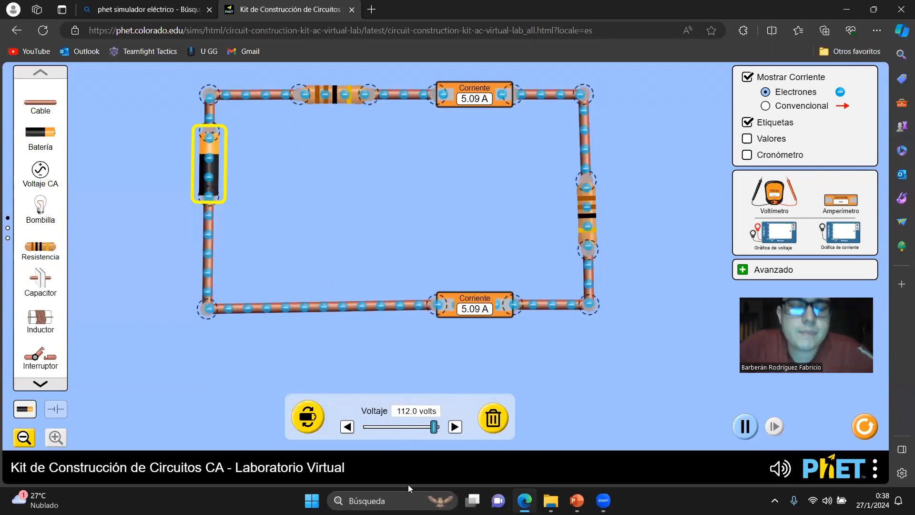
- Reduce both the top resistor and the right-side resistor to 0 ohms
click(335, 101)
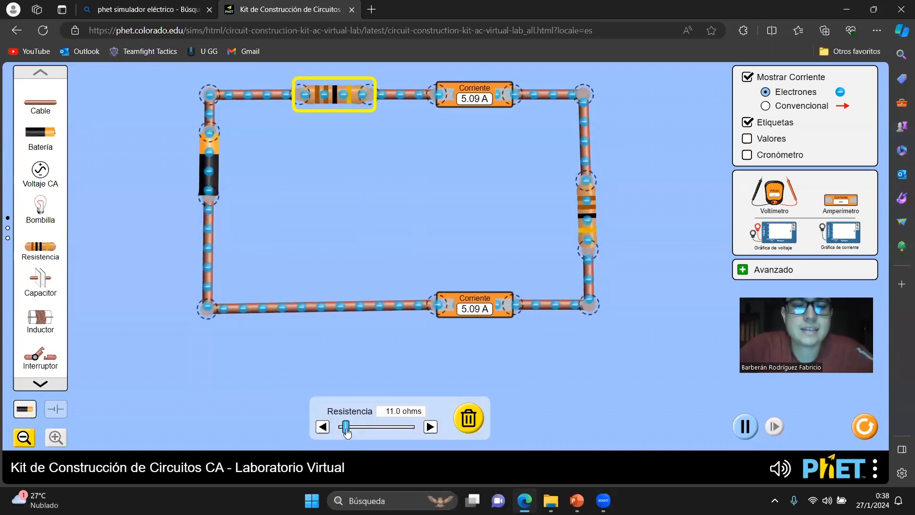
drag(347, 431, 338, 429)
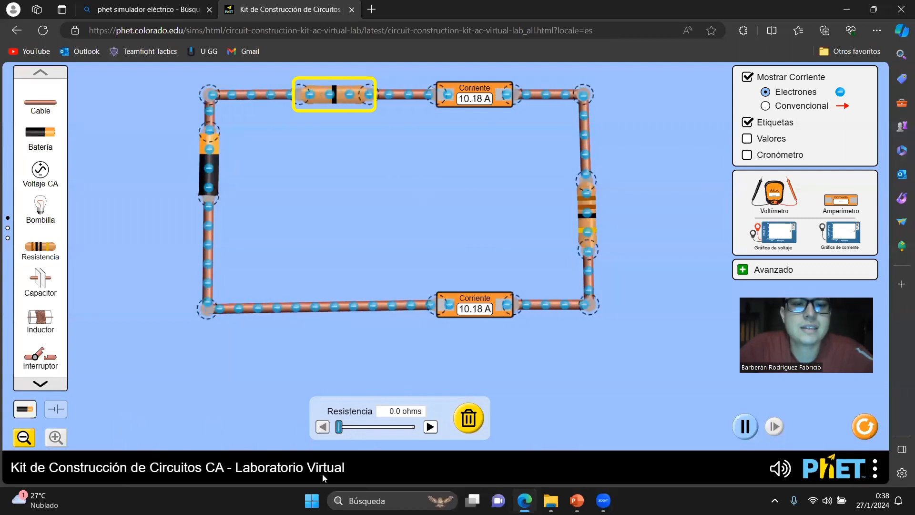
click(581, 228)
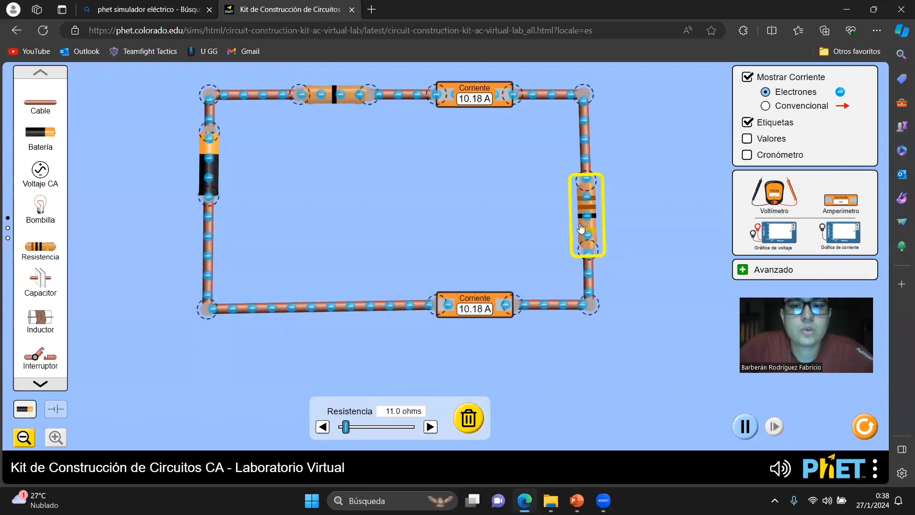
drag(347, 427, 334, 428)
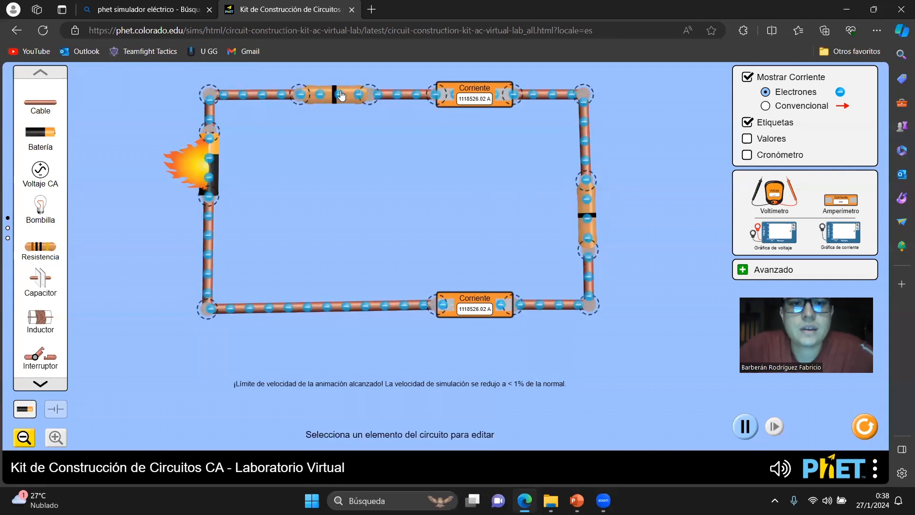
- Set both resistors to 20 ohms and check the battery's voltage setting
click(334, 94)
mouse_move(339, 427)
mouse_down()
mouse_move(375, 433)
mouse_move(352, 432)
mouse_up()
click(588, 215)
click(424, 259)
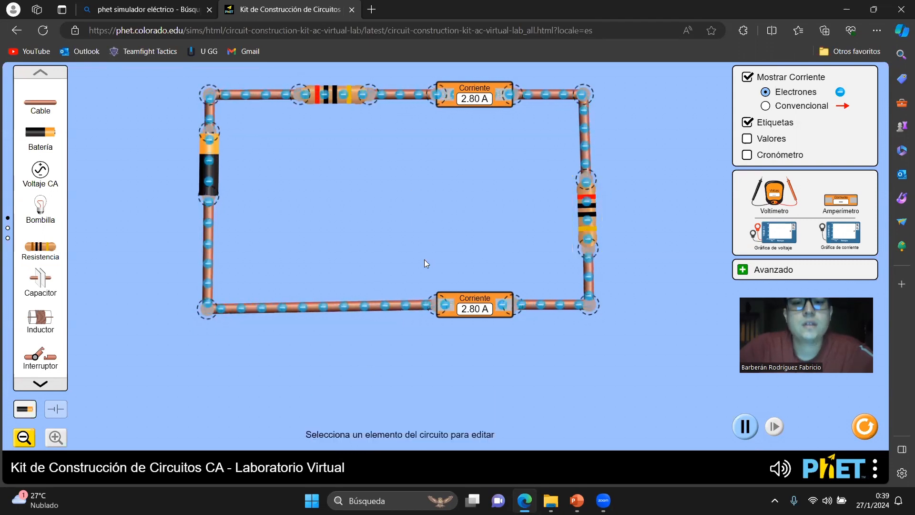
click(213, 175)
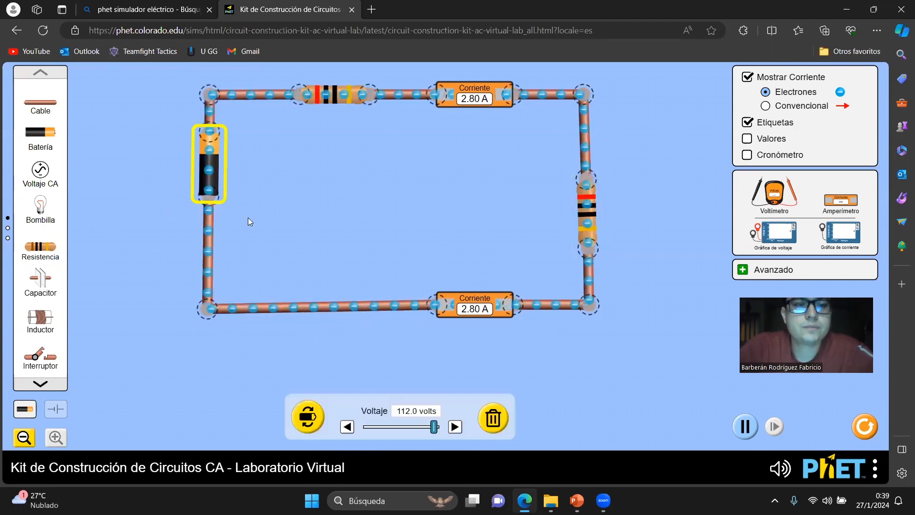
click(298, 186)
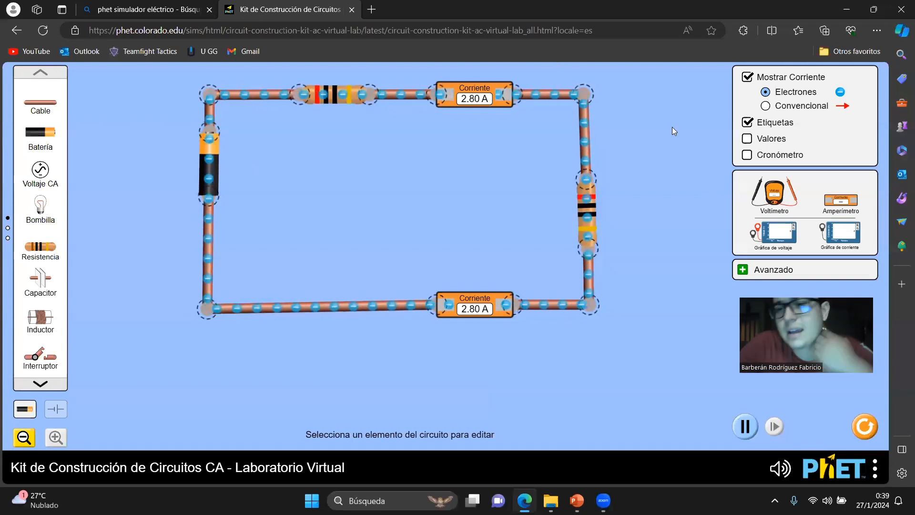
- Place a voltmeter inside the circuit loop, bring its black probe nearer the top resistor and check that resistor's value
drag(774, 195, 457, 233)
mouse_move(394, 213)
mouse_down()
mouse_move(389, 226)
mouse_move(397, 225)
mouse_up()
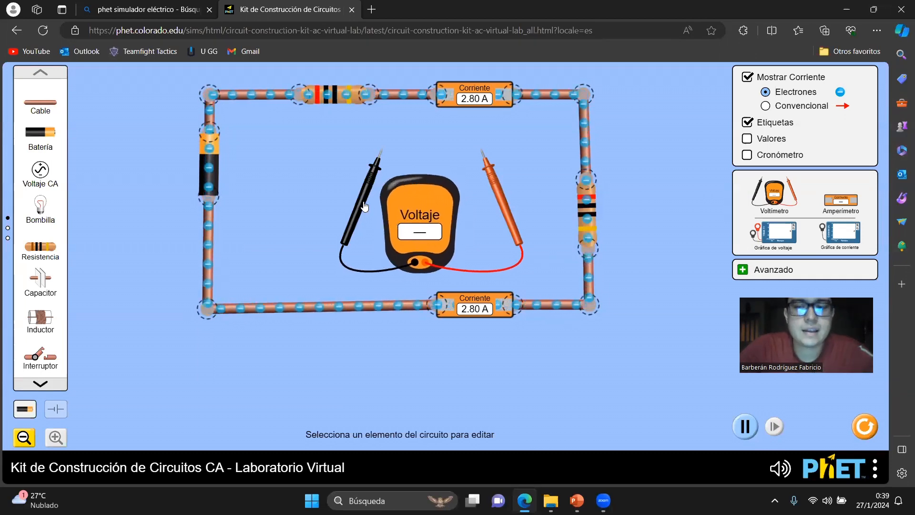
drag(363, 200, 328, 188)
click(339, 98)
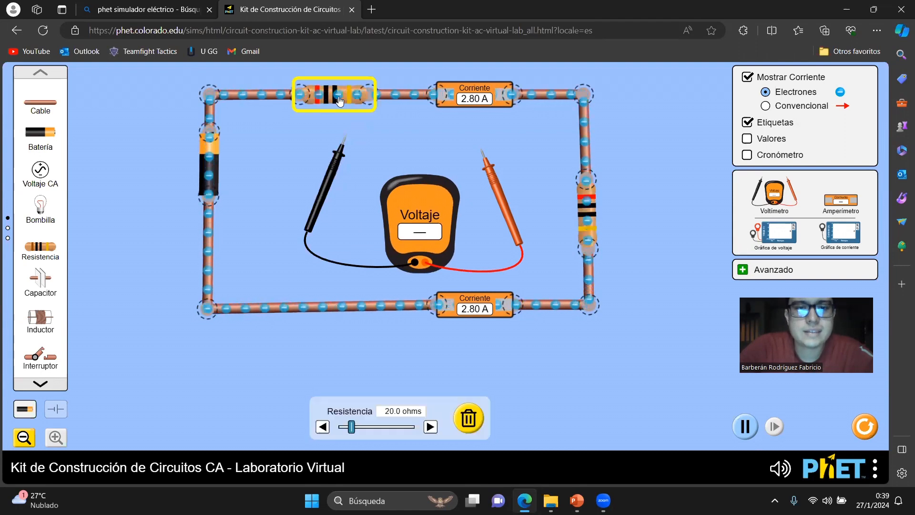
click(375, 154)
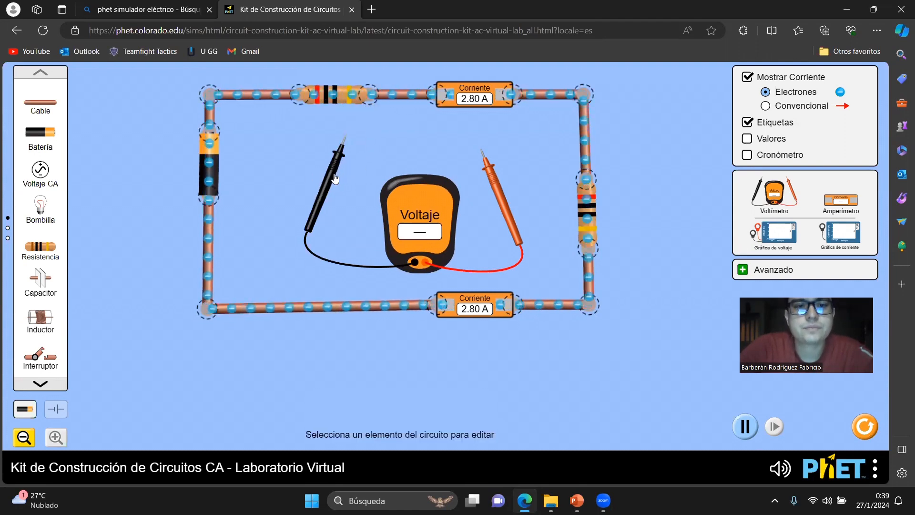
- Try to measure the voltage across the top resistor with a probe at each end, and pull both probes back inside the loop
drag(329, 186, 353, 150)
drag(491, 174, 313, 128)
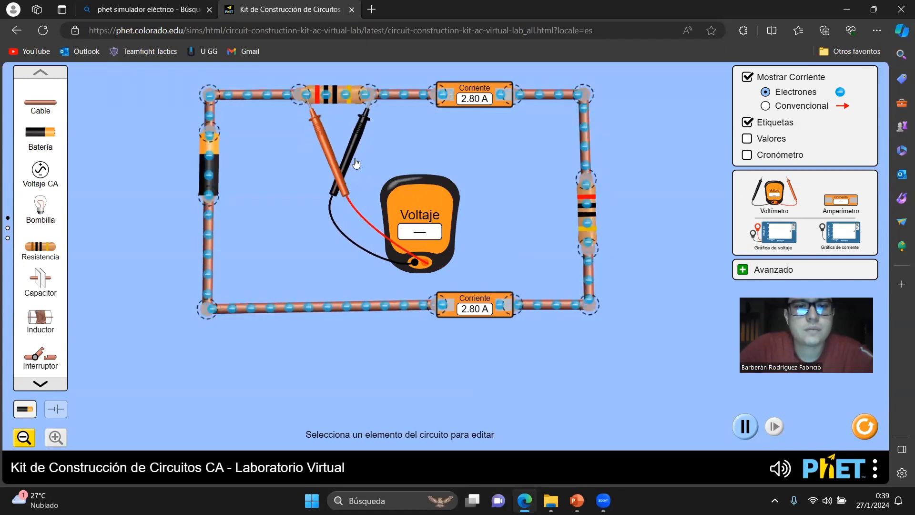
drag(357, 163, 294, 138)
drag(379, 149, 267, 222)
- Lower the battery's voltage to about 40 percent of its range and check the resistance settings of both resistors
click(208, 182)
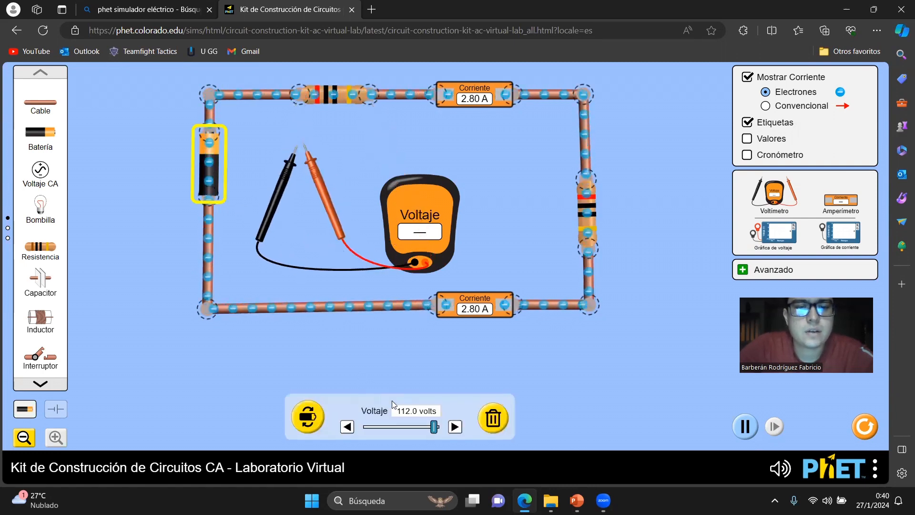
drag(434, 428, 393, 428)
click(333, 94)
click(618, 237)
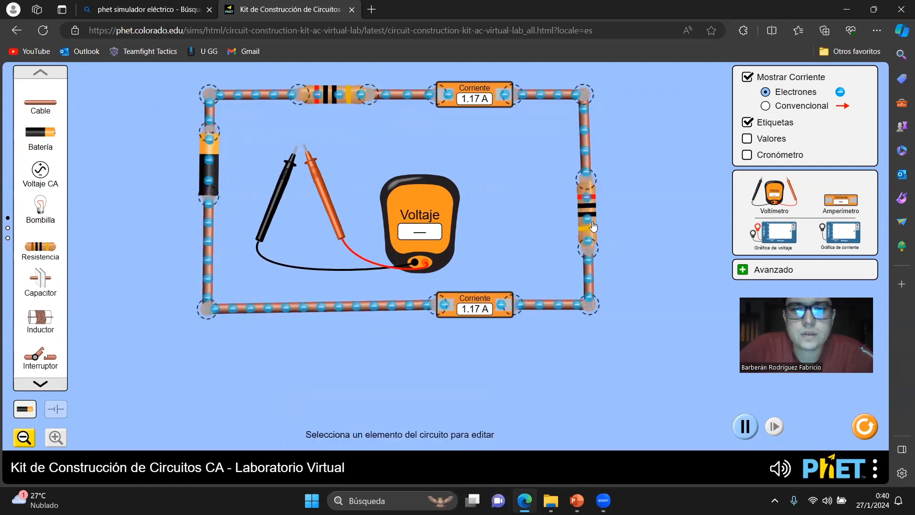
click(589, 224)
click(346, 98)
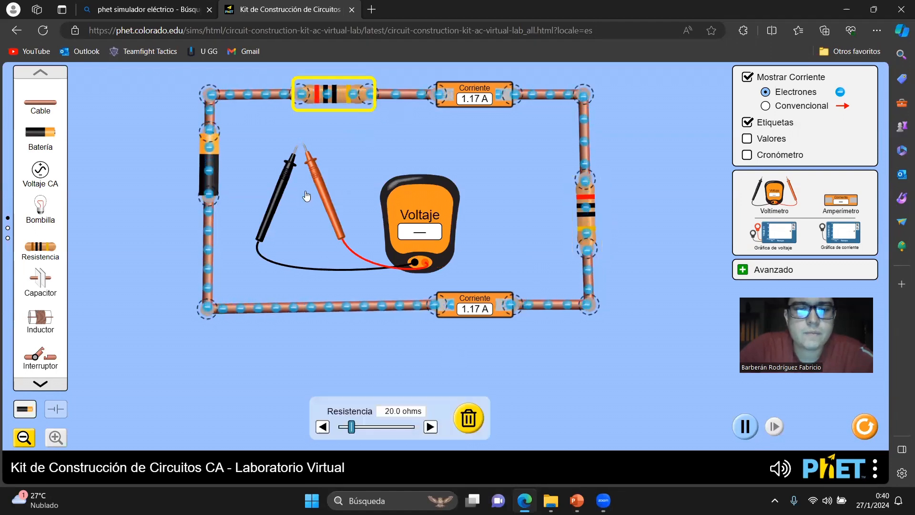
- Set the battery's voltage to 99.0 volts
click(209, 167)
drag(390, 432, 426, 432)
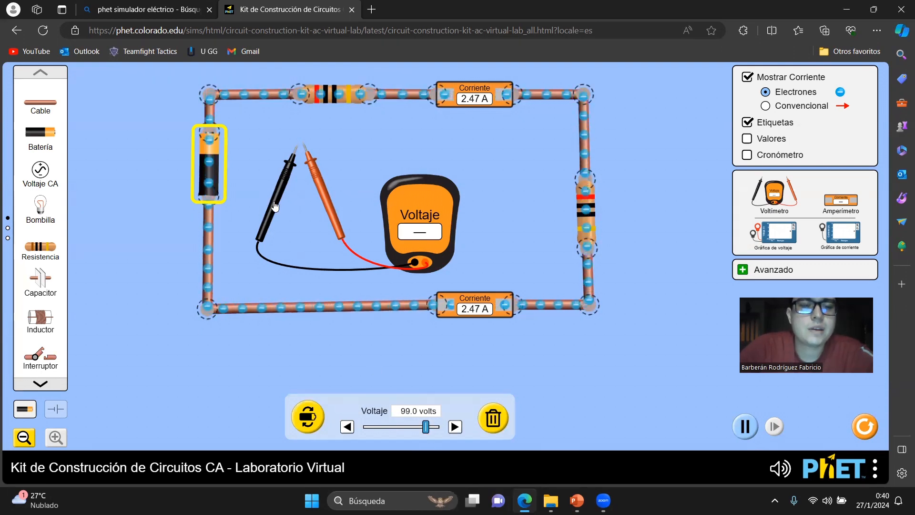
- Measure the voltage across the battery with a voltmeter probe at each end, and pull the red probe back inside the loop
drag(274, 206, 185, 263)
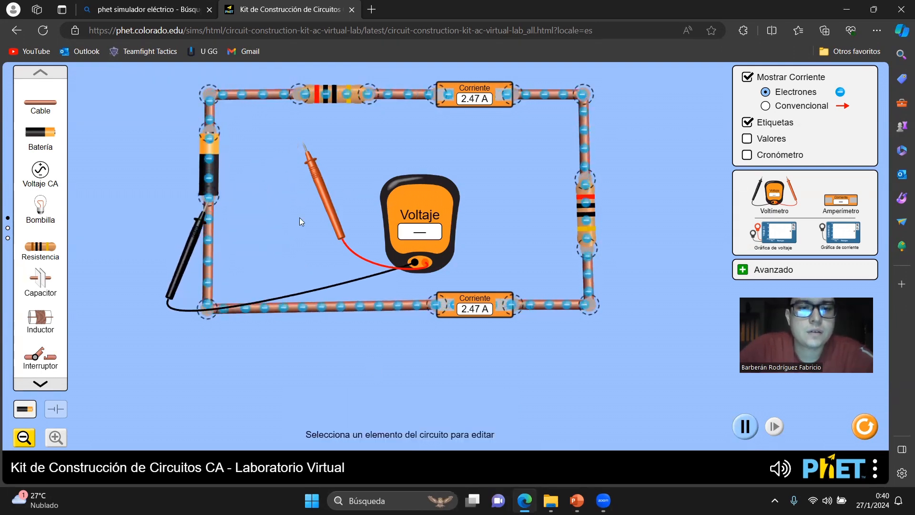
drag(325, 198, 231, 188)
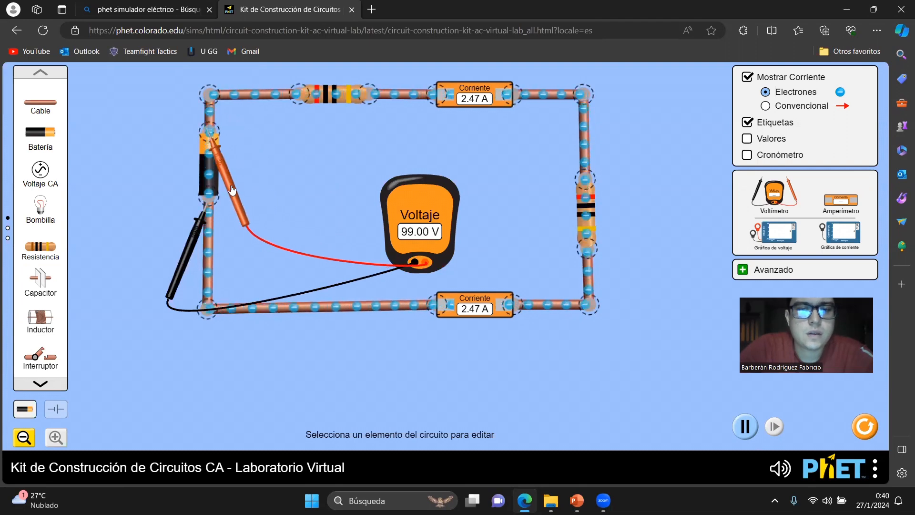
mouse_move(244, 222)
mouse_down()
mouse_move(257, 213)
mouse_move(248, 226)
mouse_up()
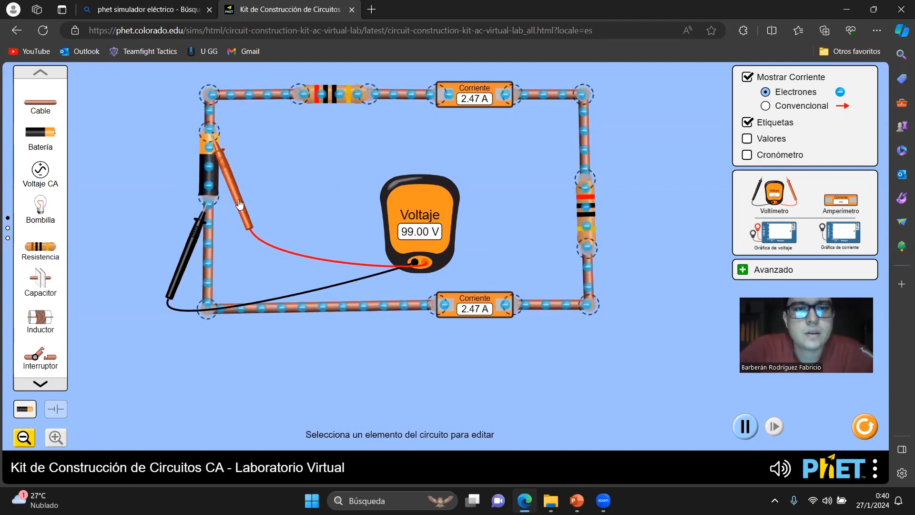
drag(240, 205, 296, 204)
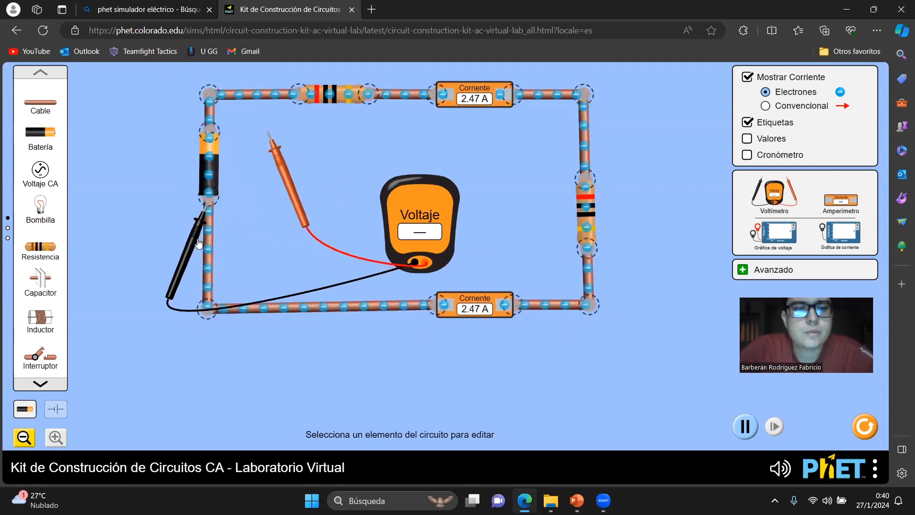
- Measure the voltage across the right-hand resistor and across the top resistor, with a voltmeter probe at each end
drag(198, 243, 443, 344)
drag(428, 344, 575, 297)
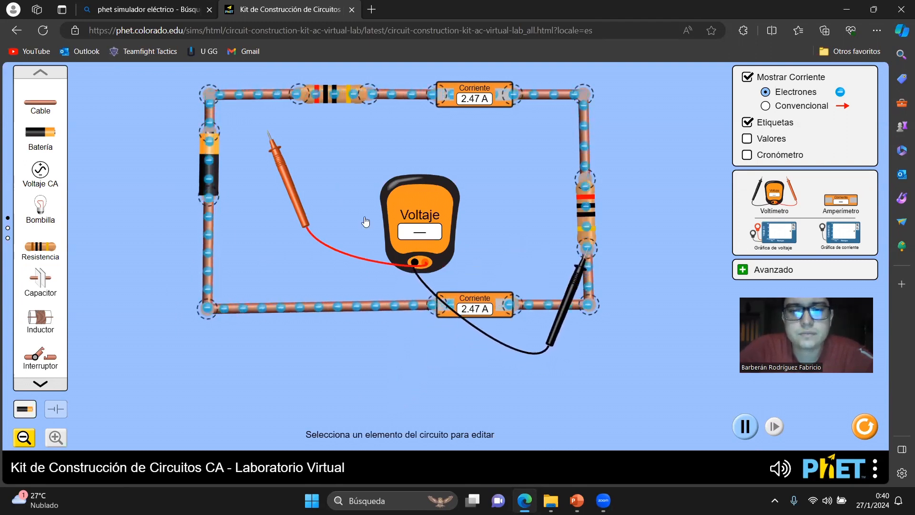
drag(291, 194, 613, 244)
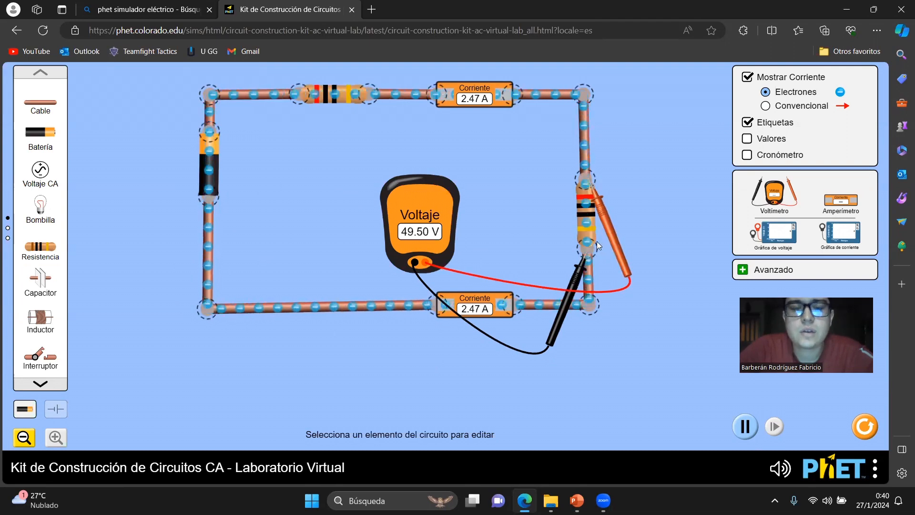
drag(435, 215, 414, 187)
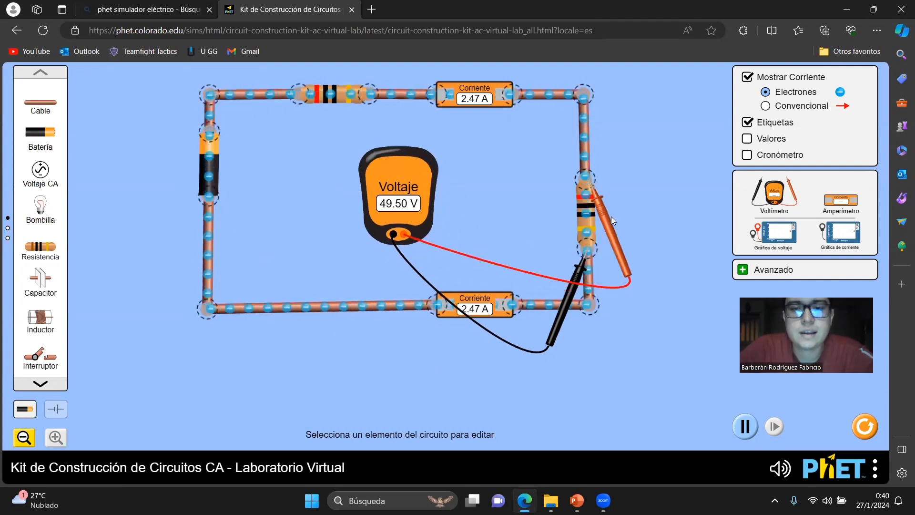
drag(611, 217, 383, 133)
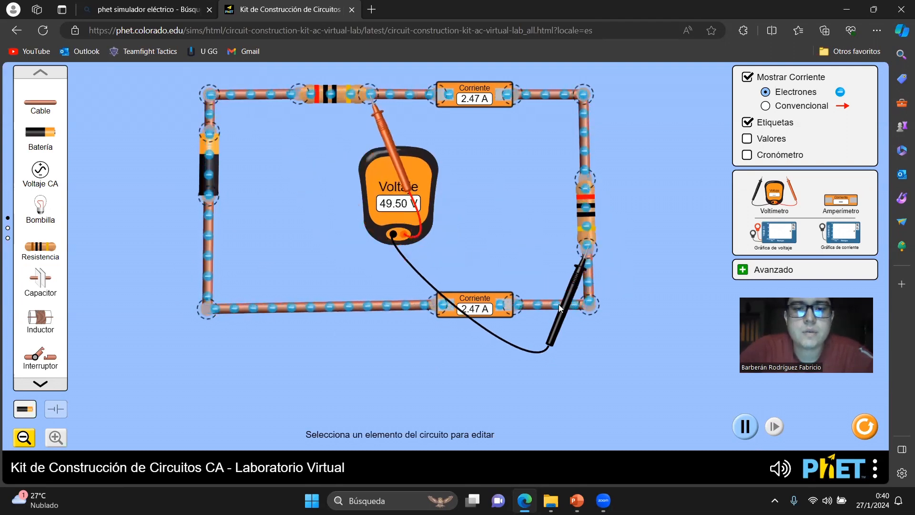
drag(570, 287, 324, 168)
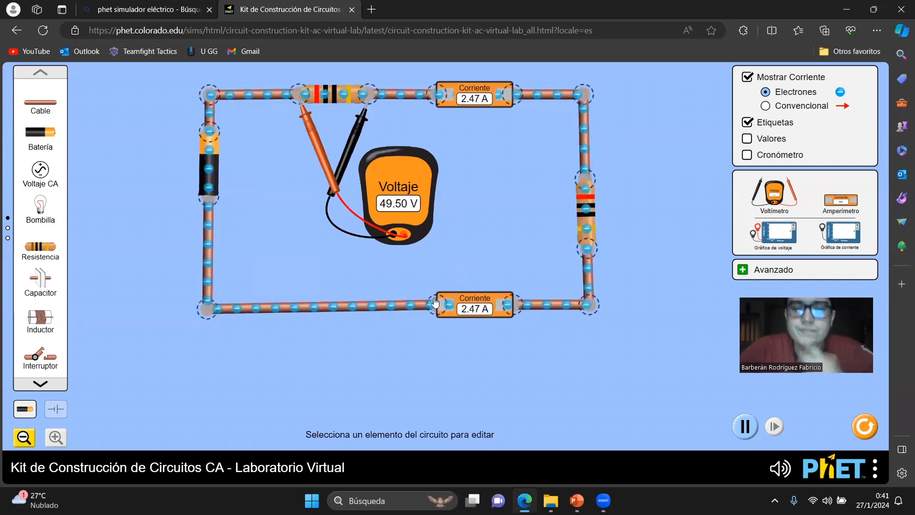
- Move the voltmeter and both its probes outside the circuit loop, beyond its lower right corner
drag(337, 190, 448, 202)
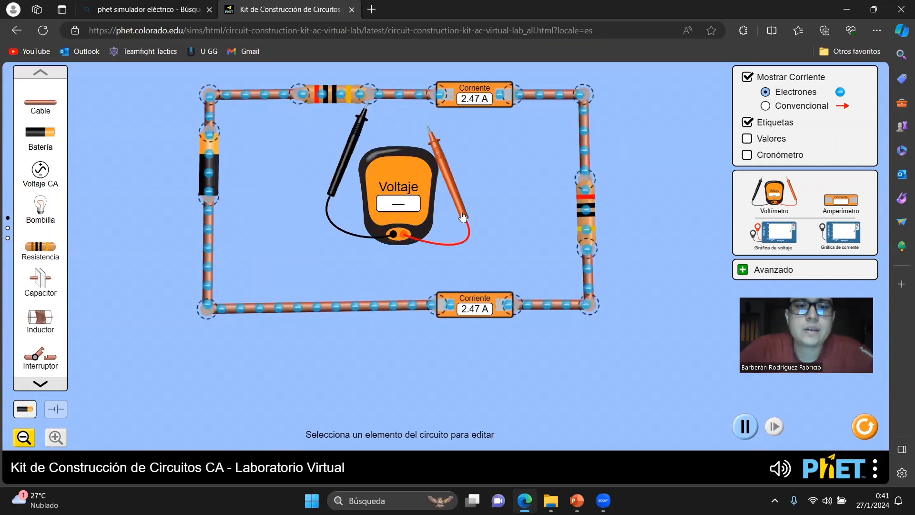
drag(389, 190, 655, 367)
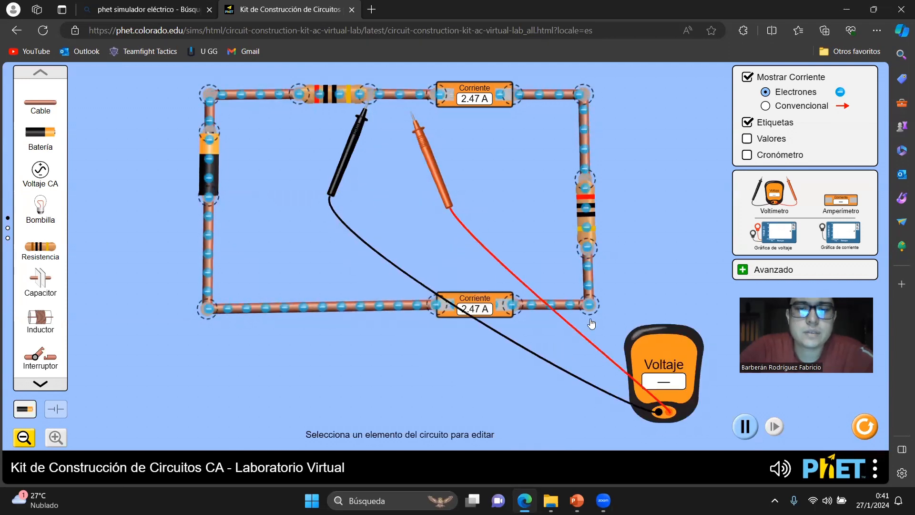
drag(459, 192, 730, 284)
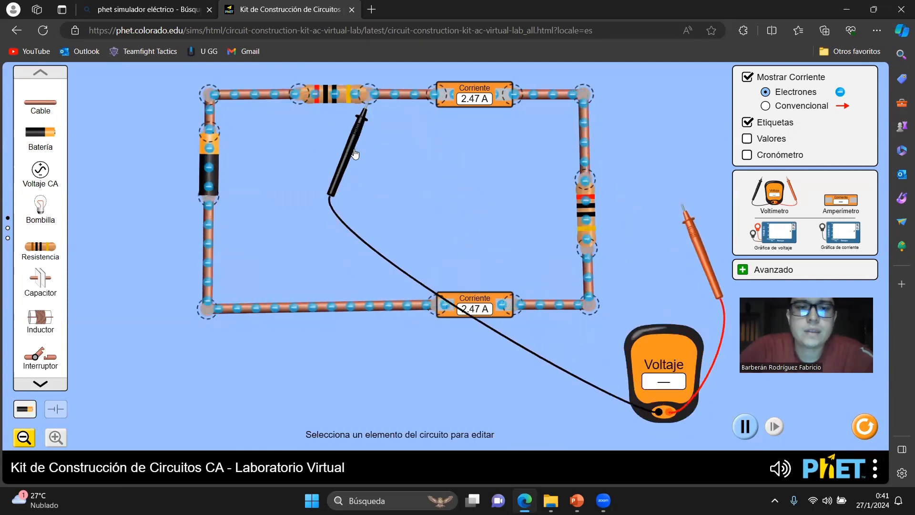
drag(355, 159, 634, 342)
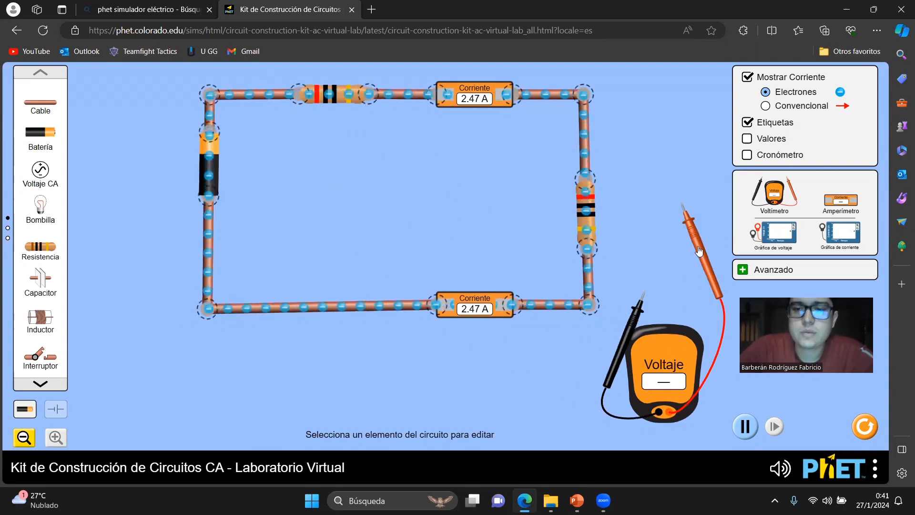
drag(702, 254, 714, 260)
- Display the current as conventional flow and check the top resistor's resistance setting
click(766, 106)
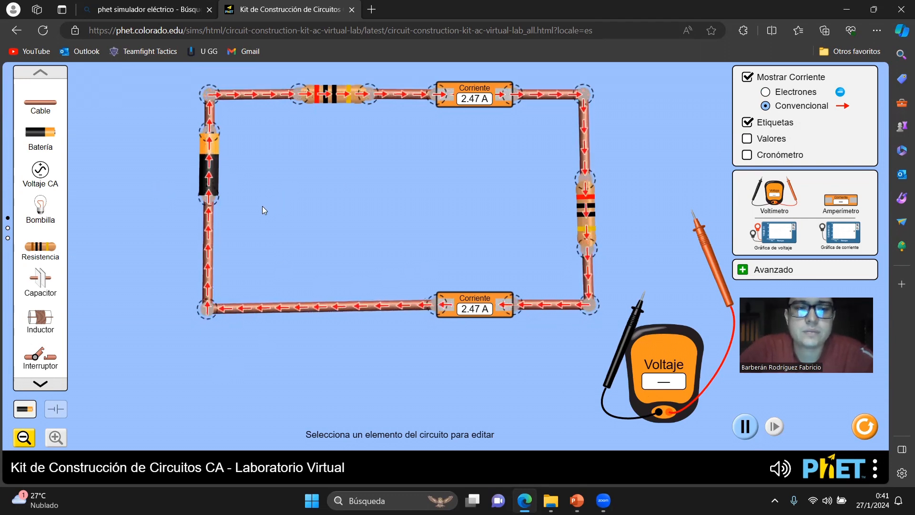
click(334, 94)
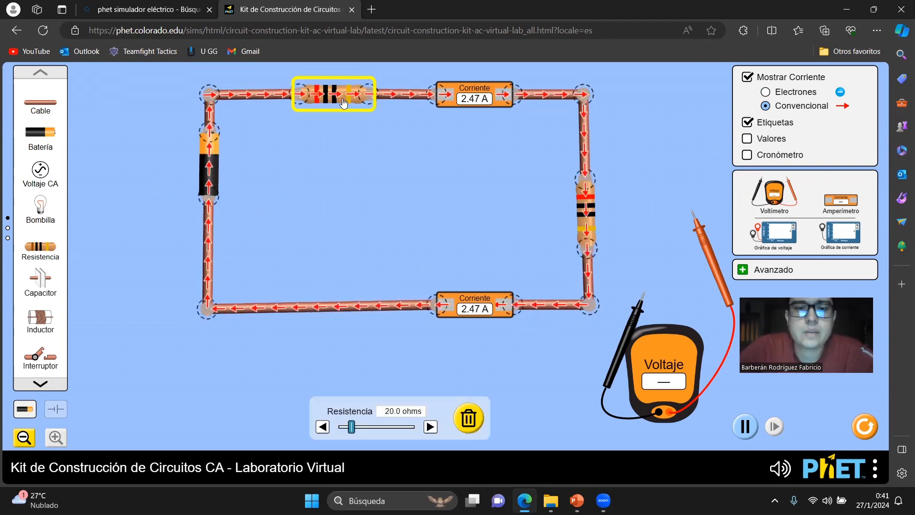
click(519, 213)
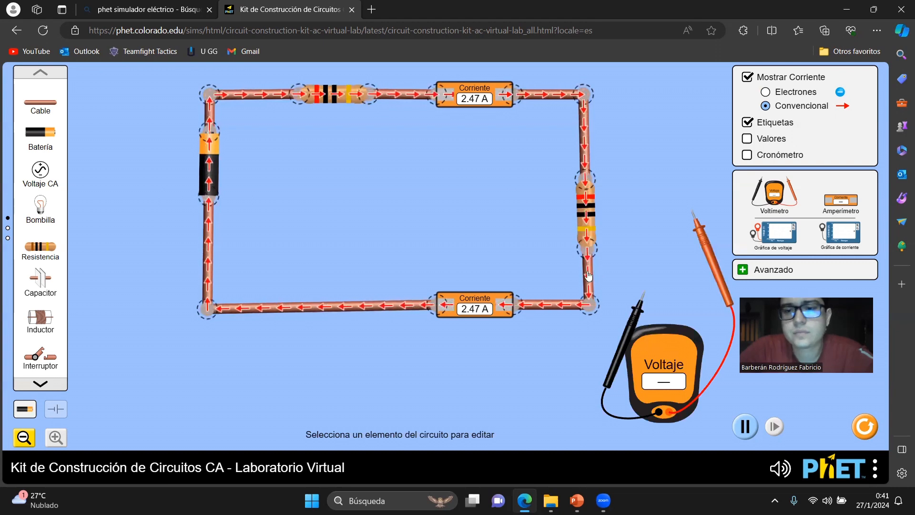
- Measure the voltage across the bottom ammeter with the black probe at its left end and the red probe at its right end
drag(617, 343, 646, 327)
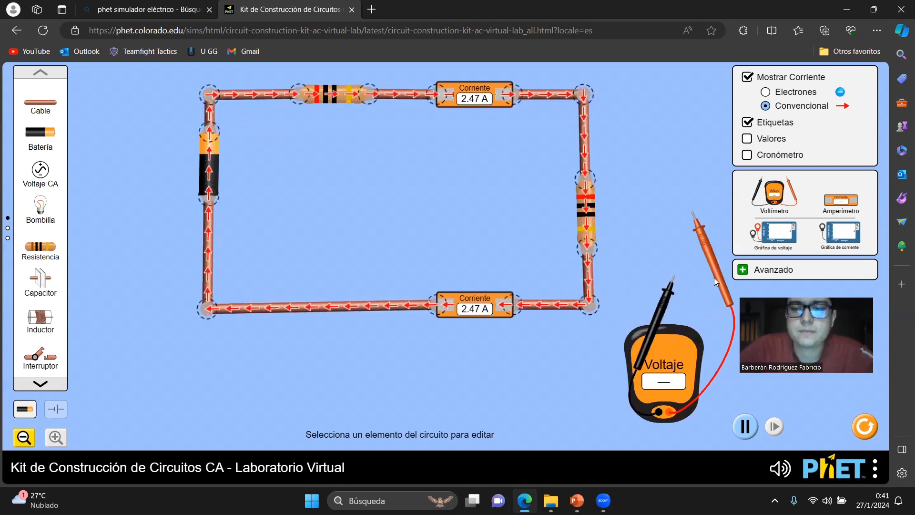
drag(715, 279, 418, 344)
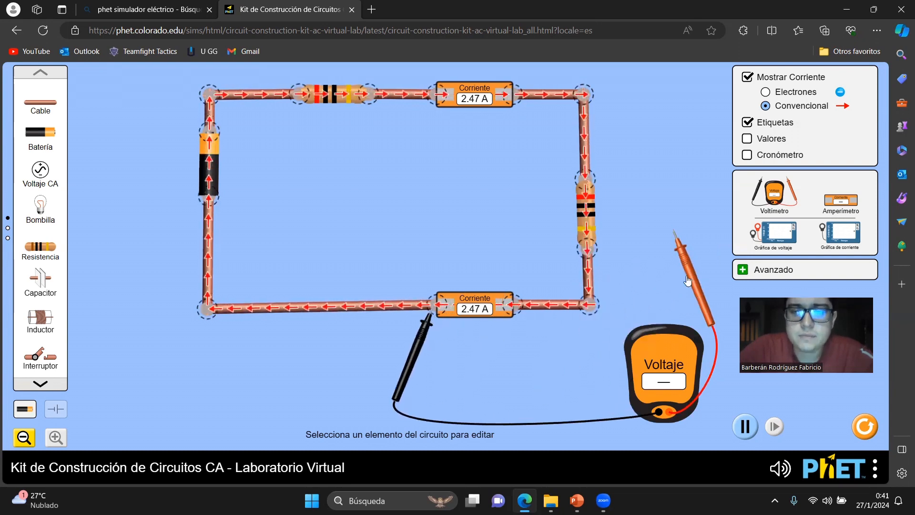
drag(692, 276, 533, 352)
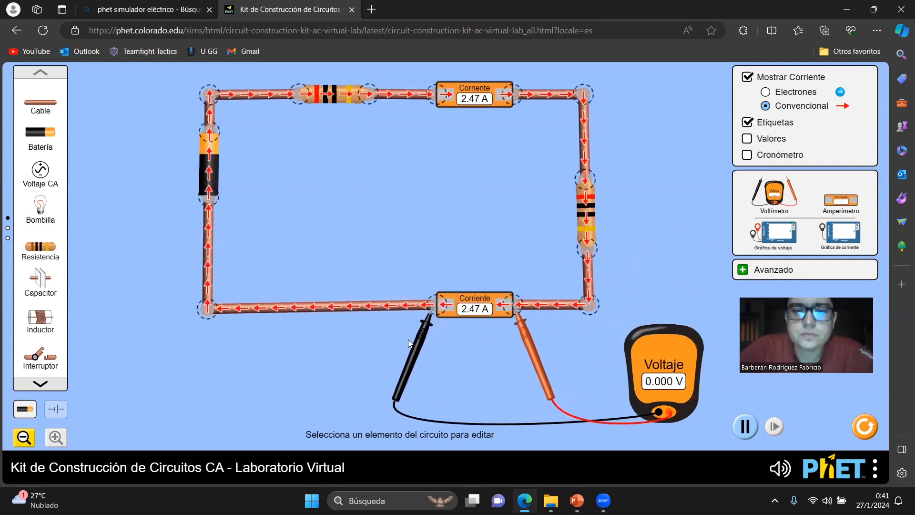
drag(418, 346, 505, 345)
drag(526, 342, 520, 302)
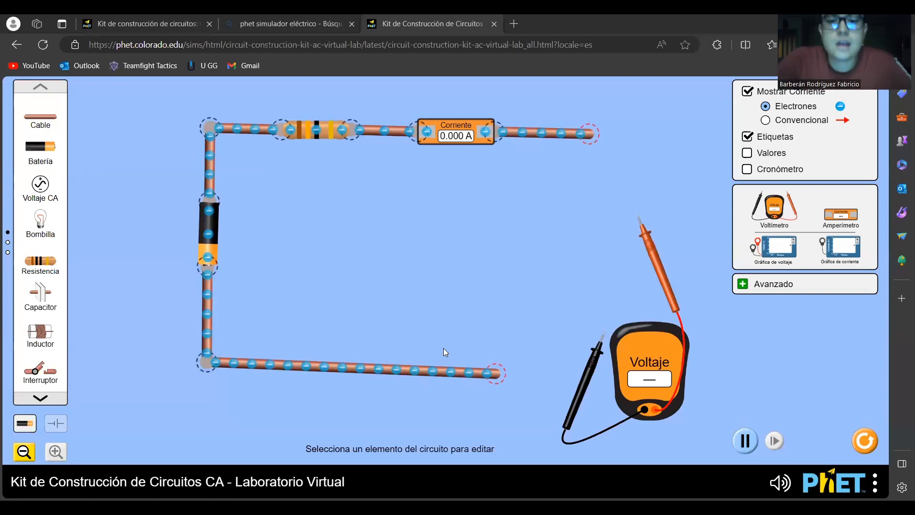
- Delete the bottom wire, the lower left wire and the battery from the unfinished single-resistor circuit
drag(446, 355, 479, 350)
drag(192, 342, 214, 339)
click(330, 343)
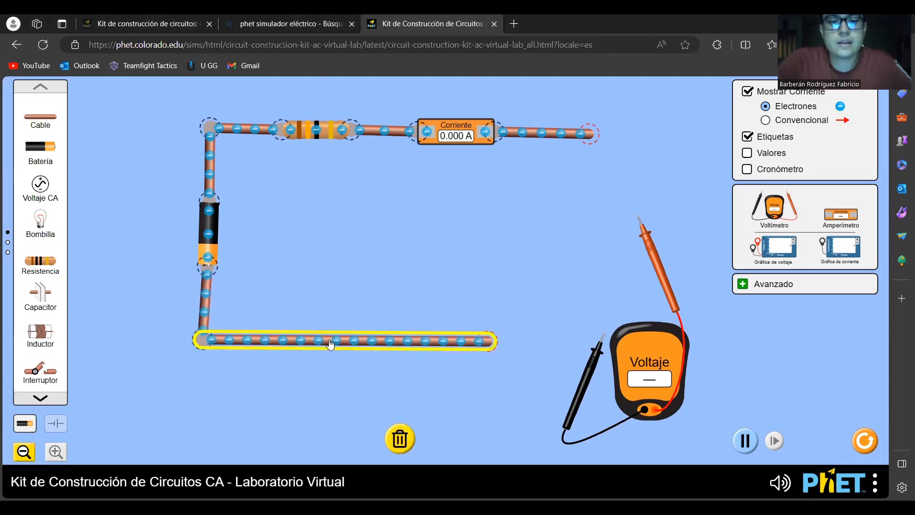
click(401, 438)
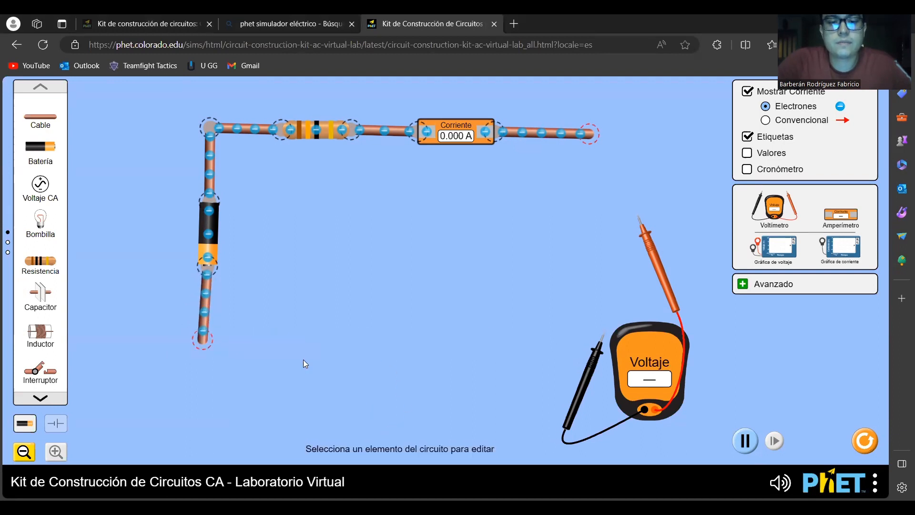
click(202, 317)
click(400, 437)
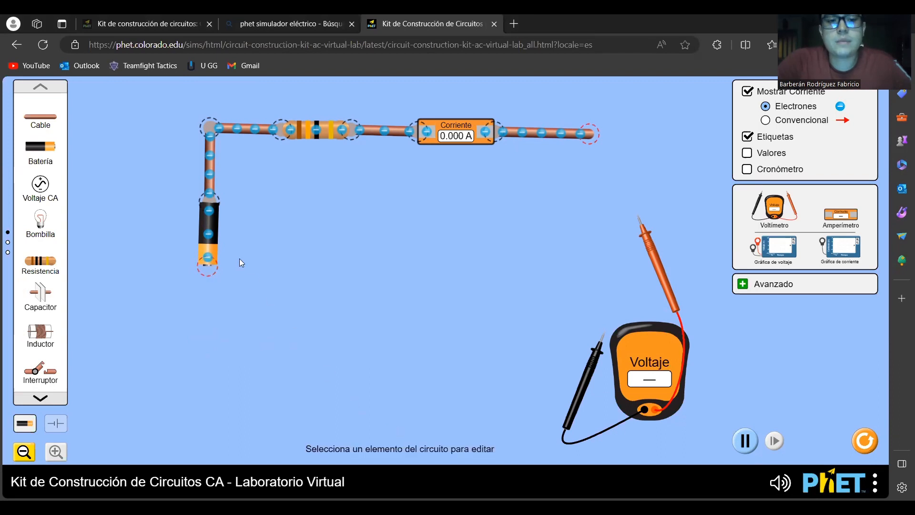
click(206, 244)
click(494, 434)
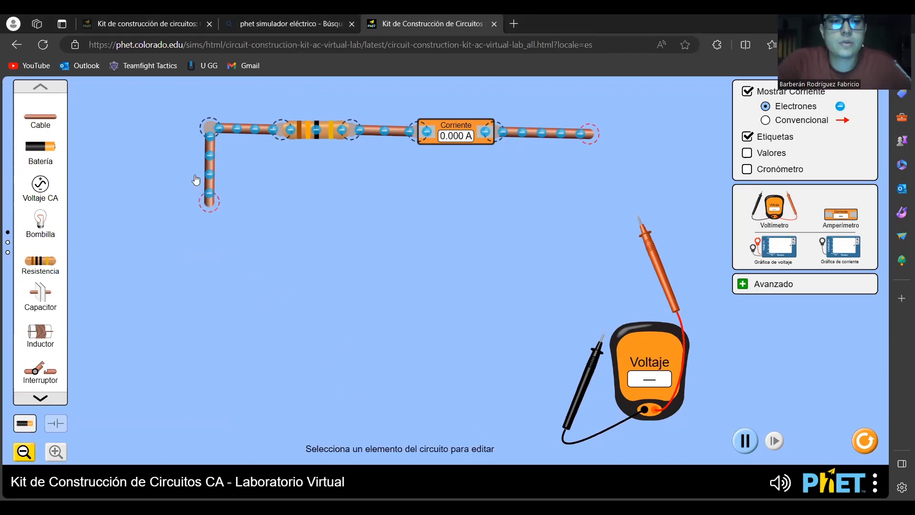
- Delete the upper left vertical wire, the wire leading to the resistor, and the resistor itself
click(212, 168)
click(402, 438)
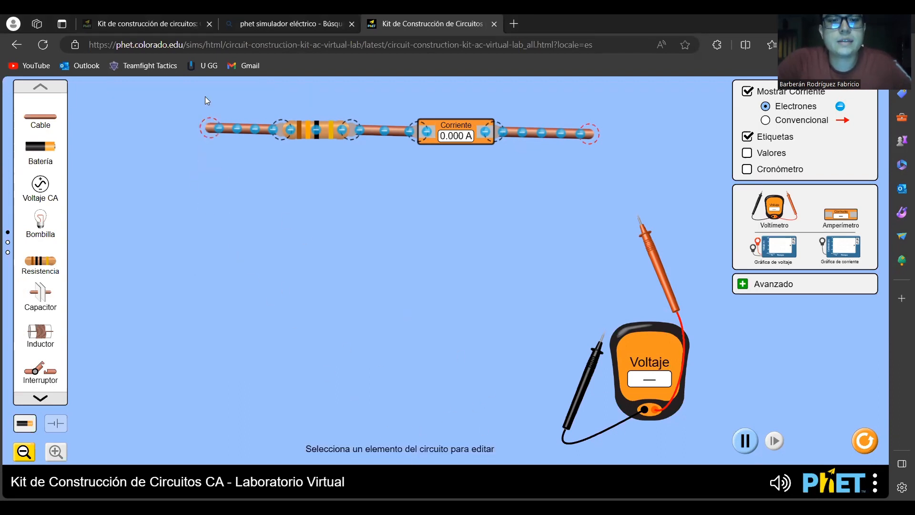
click(239, 133)
click(400, 438)
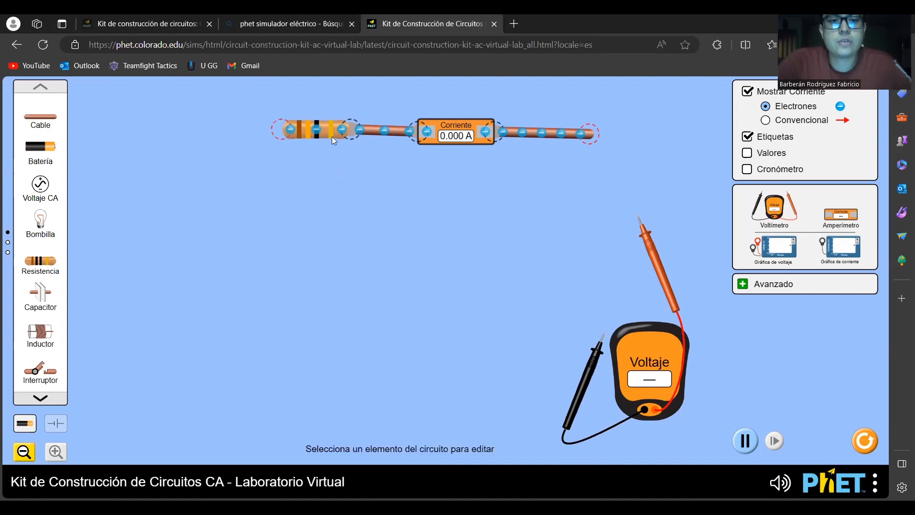
click(331, 132)
click(469, 435)
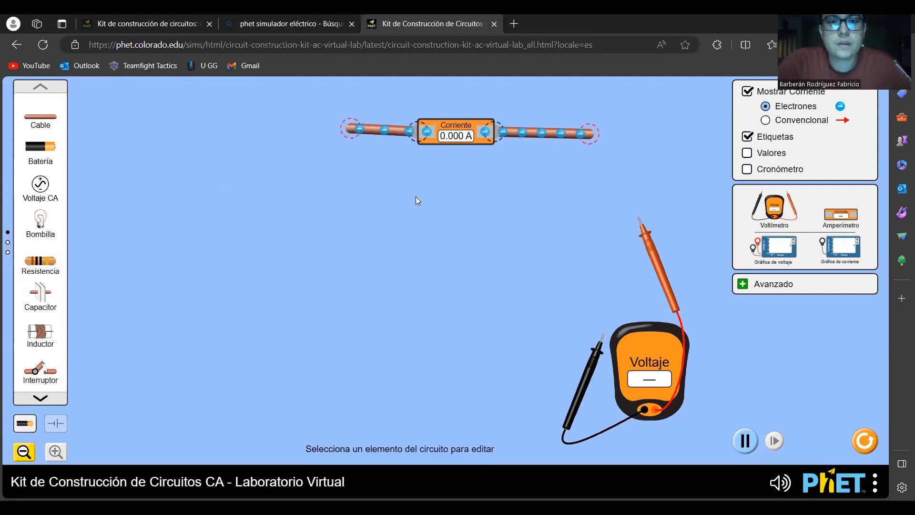
- Delete the ammeter and the wires on both sides of it, leaving only the voltmeter
click(399, 135)
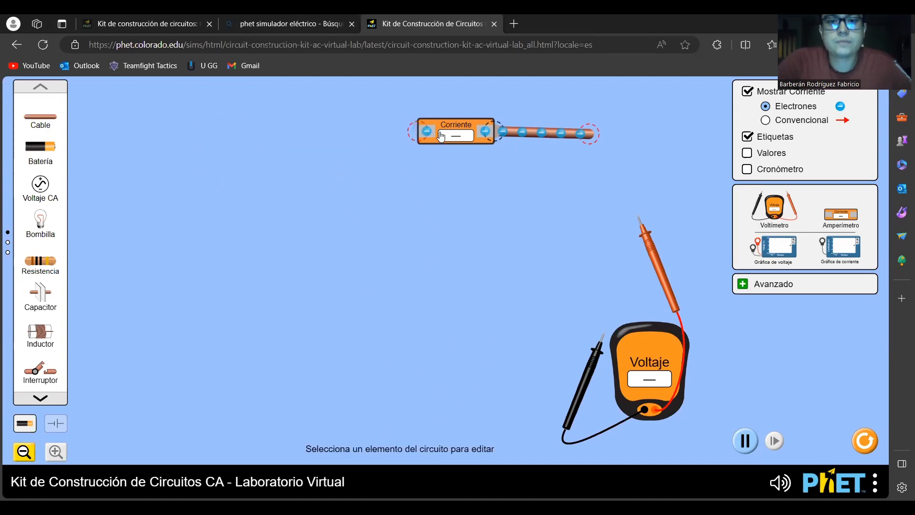
click(441, 137)
click(400, 439)
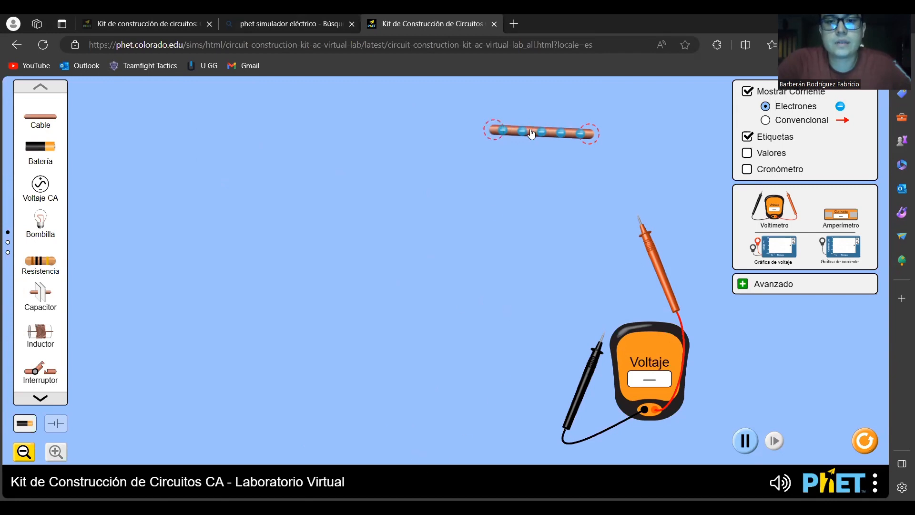
click(528, 125)
click(400, 441)
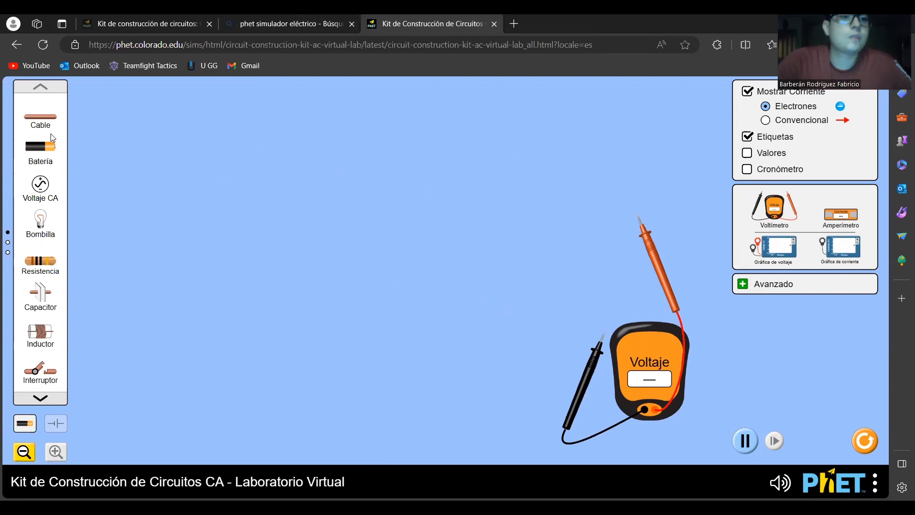
- Place an upright battery and two light bulbs, wiring the battery's positive end to the first bulb and that bulb to the second
drag(142, 149, 260, 174)
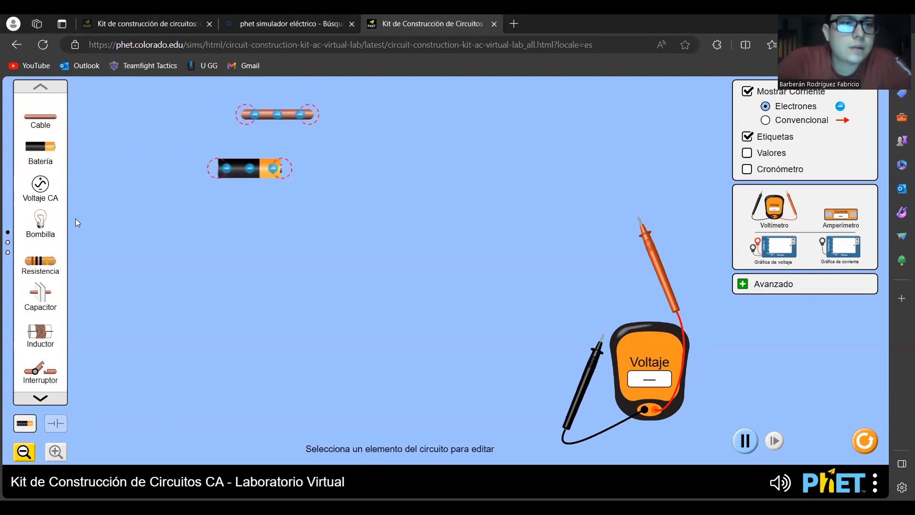
drag(67, 222, 402, 155)
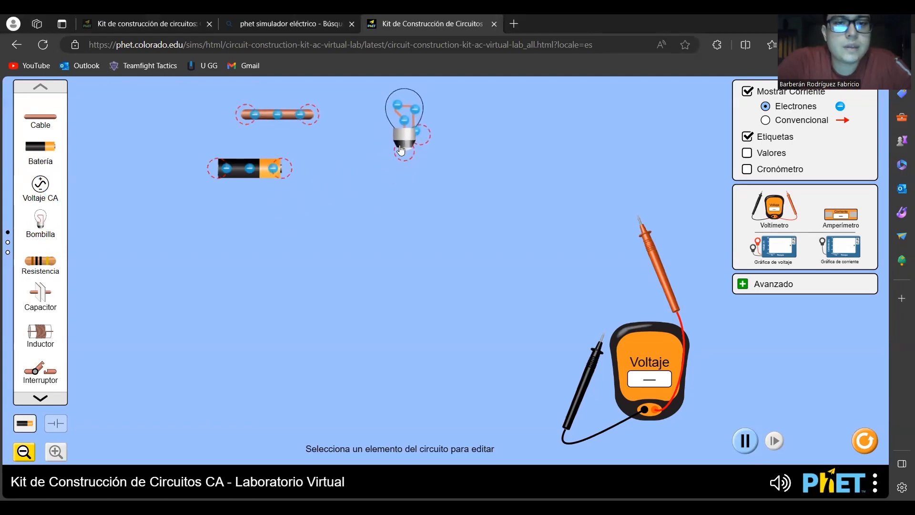
drag(217, 172, 220, 214)
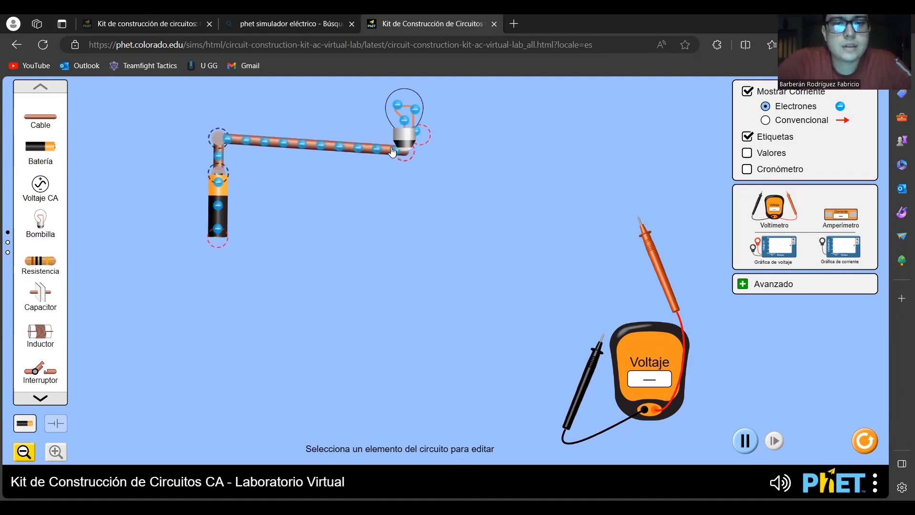
drag(403, 140, 351, 131)
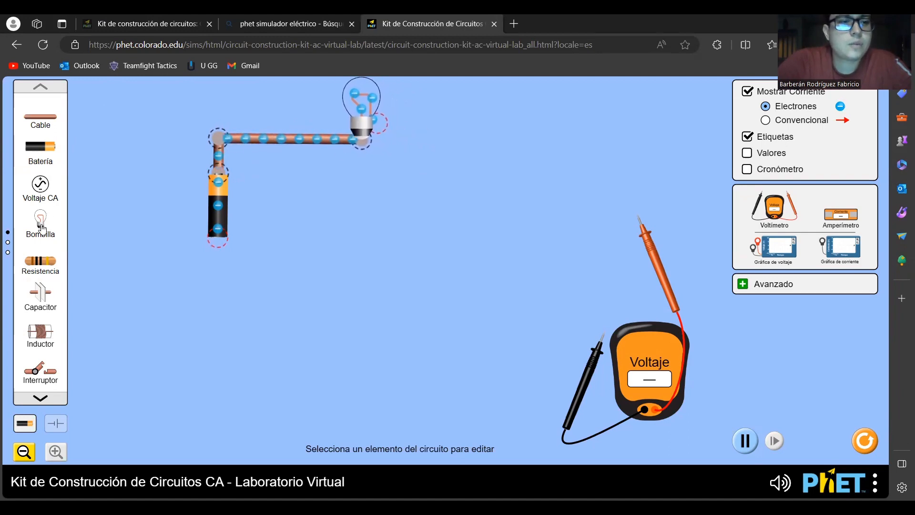
drag(42, 228, 429, 138)
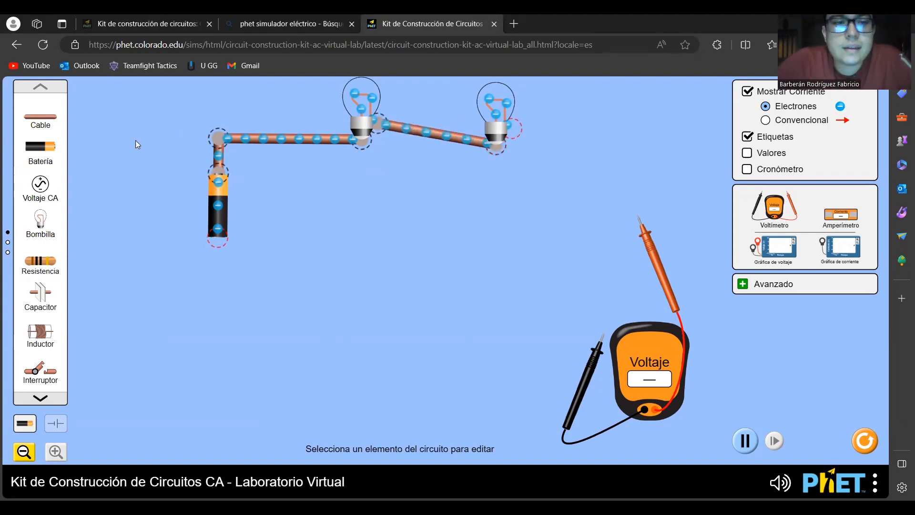
- Close the series circuit by wiring the second bulb's side terminal down and back to the battery's negative end, shifting the first bulb slightly
drag(501, 129, 512, 139)
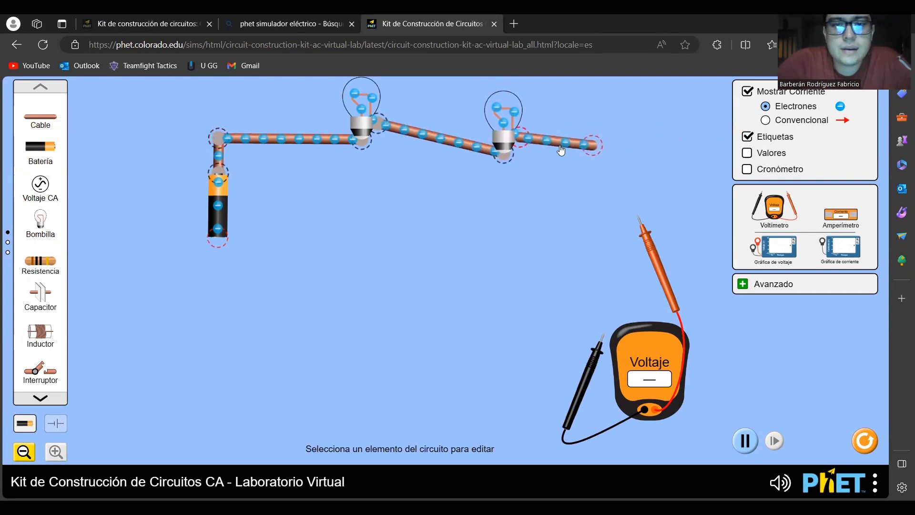
drag(589, 148, 527, 284)
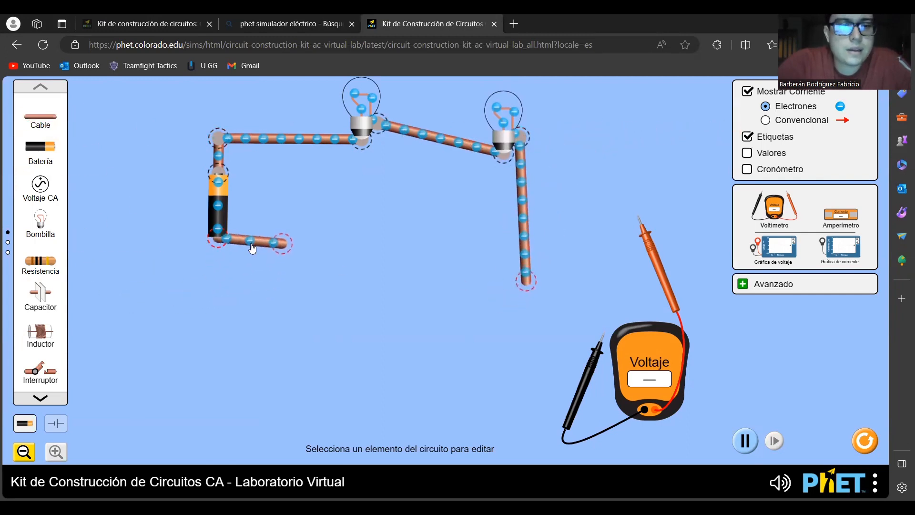
drag(285, 245, 528, 282)
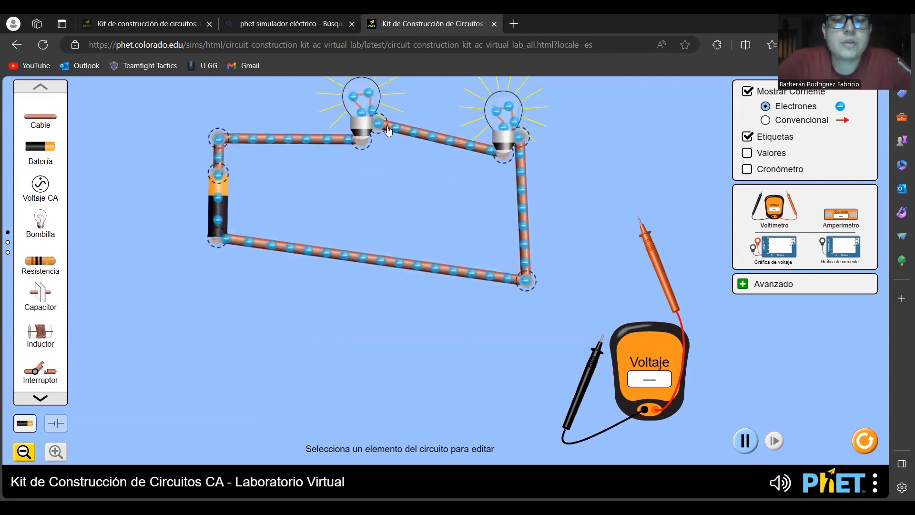
mouse_move(388, 127)
mouse_down()
mouse_move(402, 128)
mouse_move(374, 127)
mouse_up()
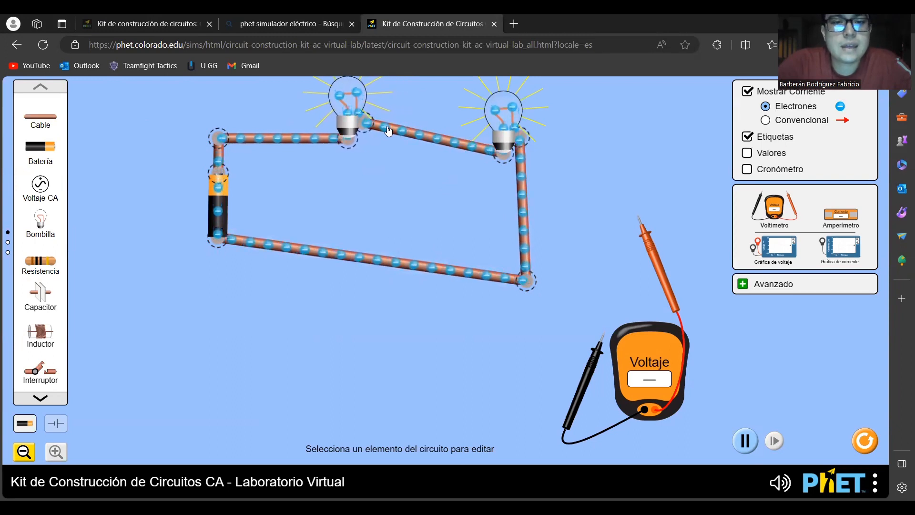
- Replace the wire between the bulbs with one joining the first bulb's base terminal to the second bulb's base terminal, bypassing the first bulb
click(388, 130)
click(400, 435)
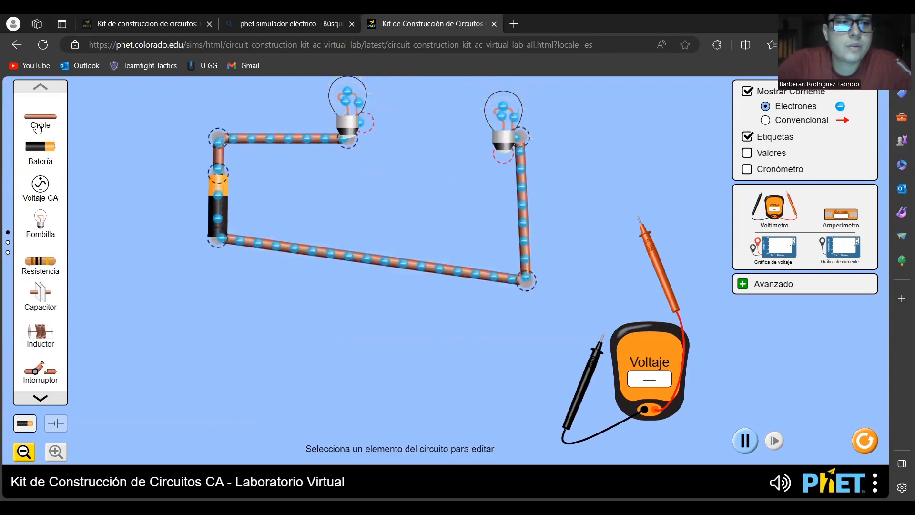
drag(429, 147, 501, 154)
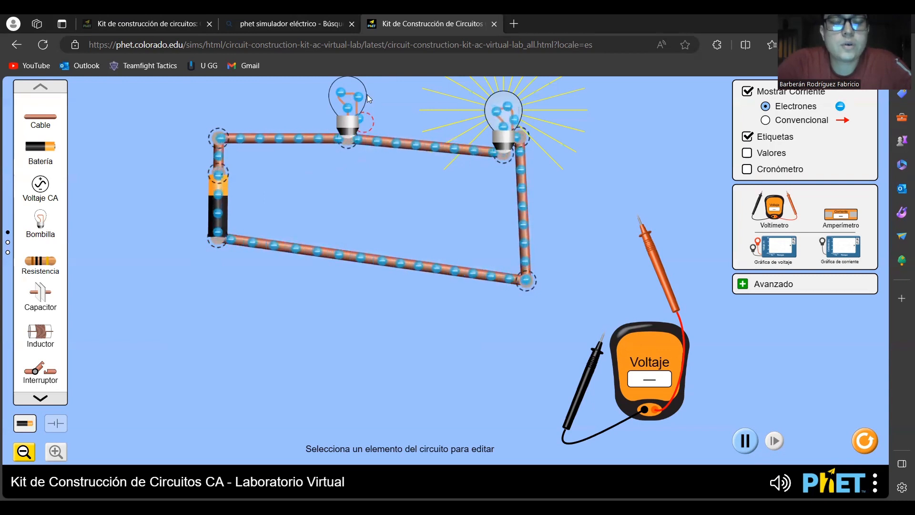
- Delete the vertical wire from the second bulb's side terminal and connect its base terminal to the bottom wire instead, bypassing the bulb
click(521, 149)
click(522, 171)
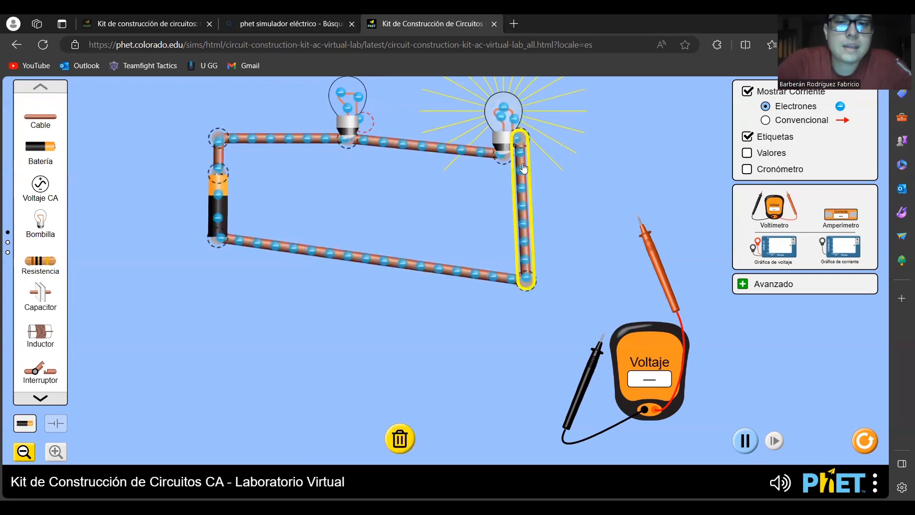
click(399, 437)
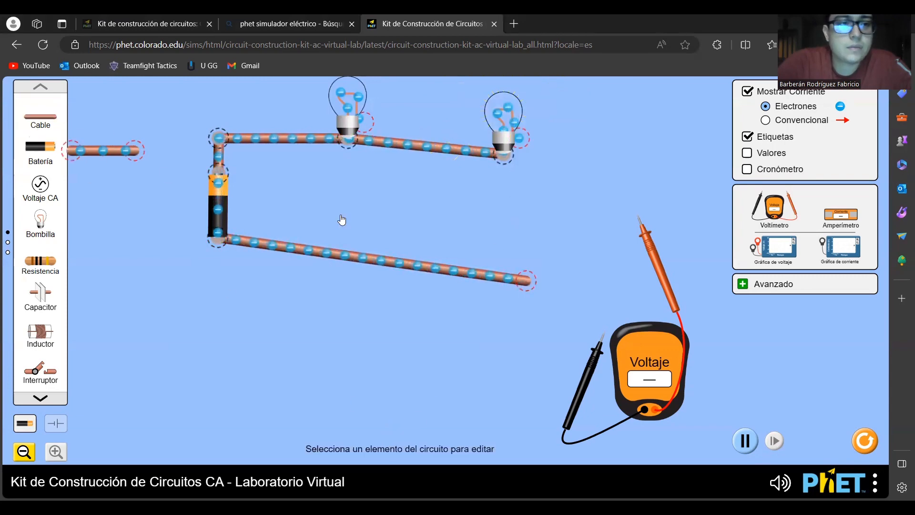
drag(566, 167, 526, 282)
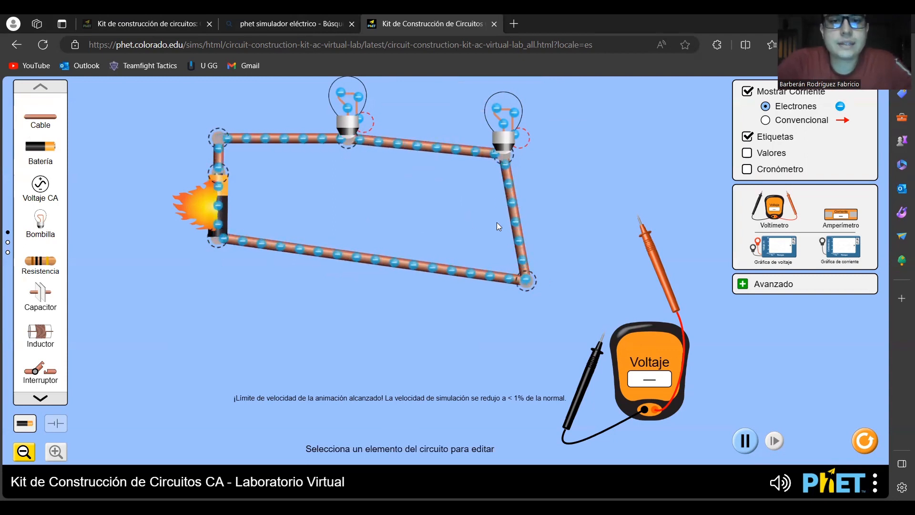
- Delete both bypass wires and rewire the bulbs in series, using their side terminals to reach the second bulb's base and the bottom wire
click(520, 258)
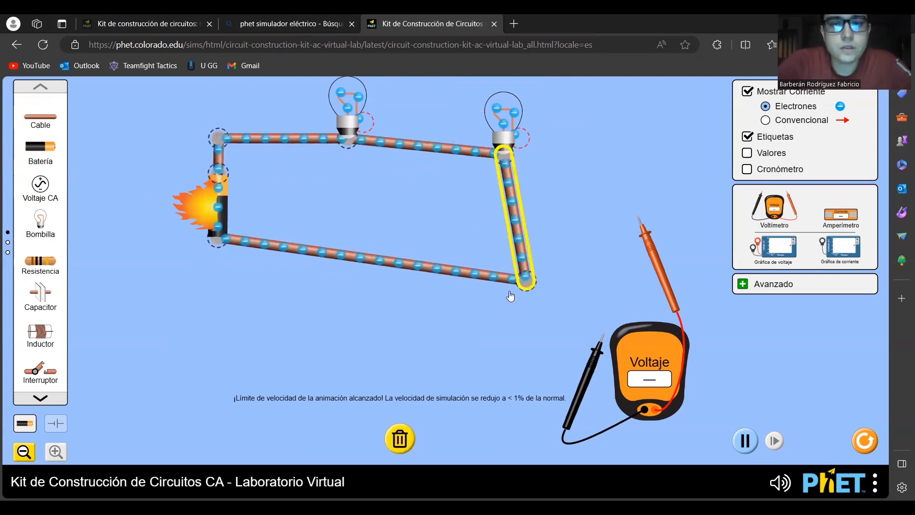
click(399, 437)
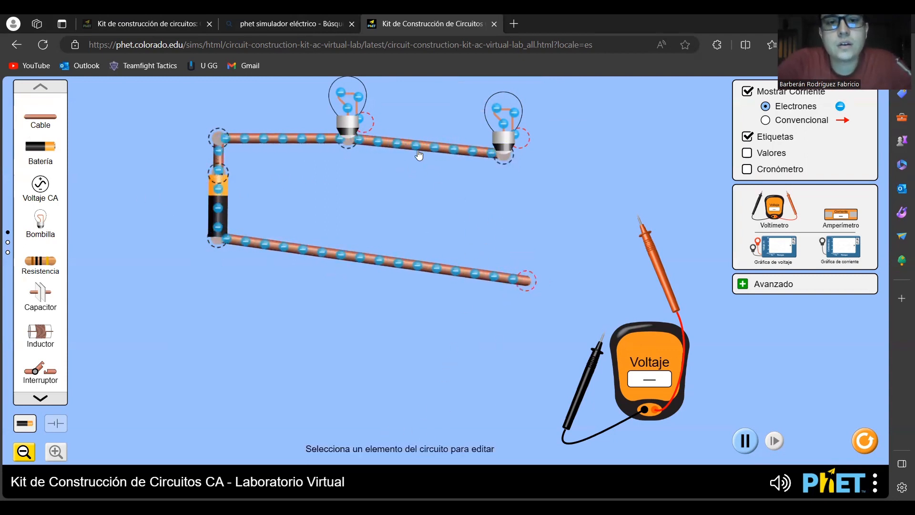
click(403, 147)
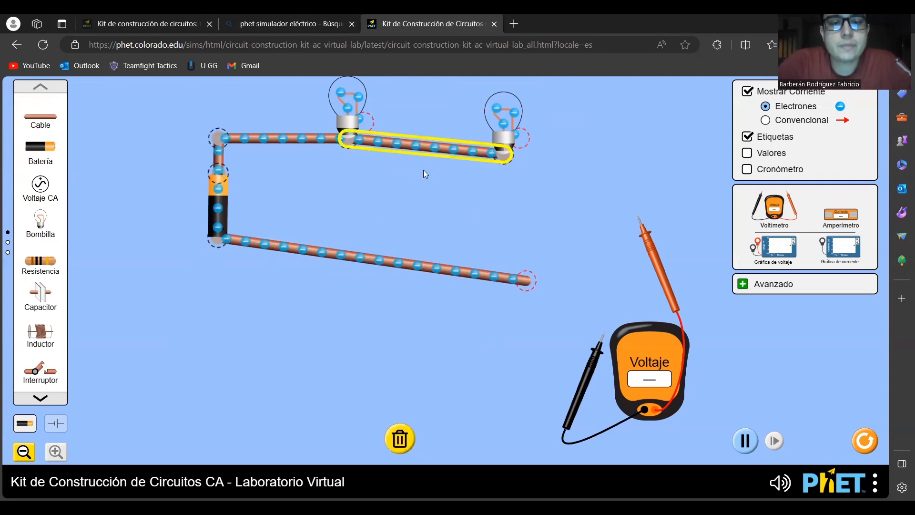
click(400, 438)
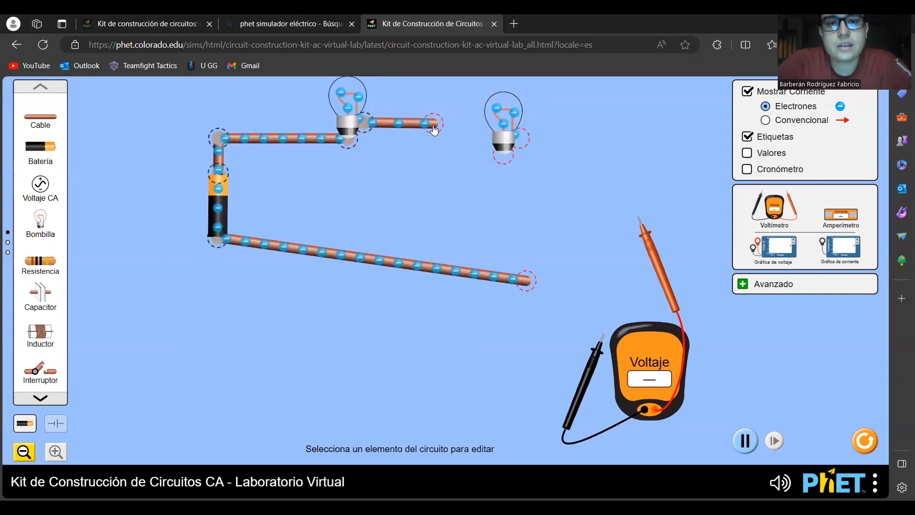
drag(434, 130, 463, 150)
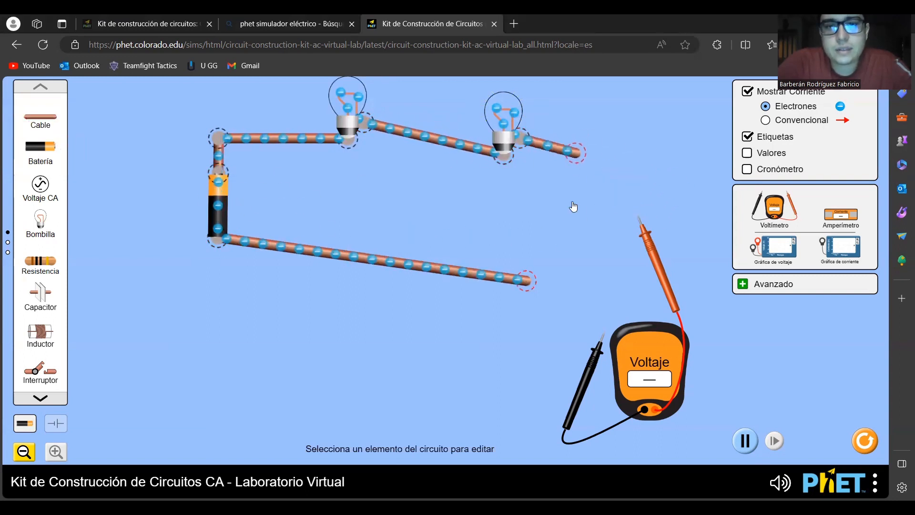
drag(576, 152, 526, 282)
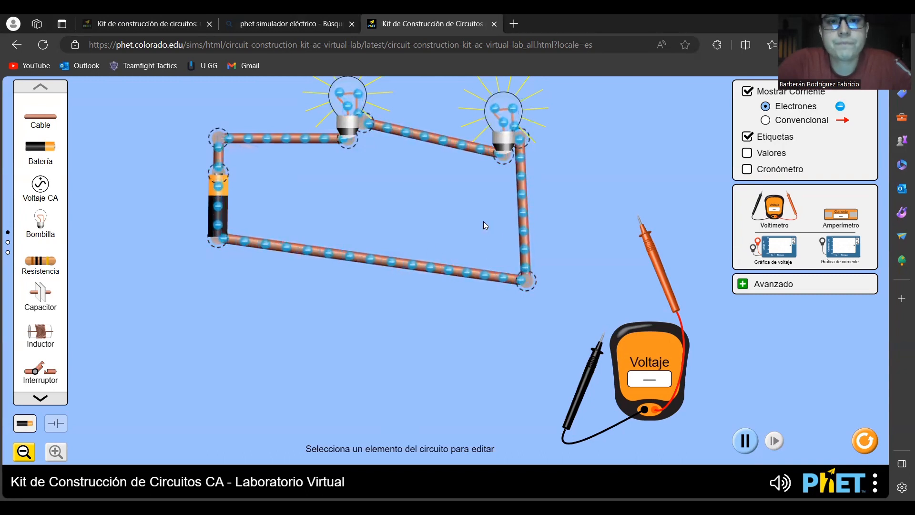
- Raise the battery's voltage to 120 volts and bring it down to 20 volts
click(216, 189)
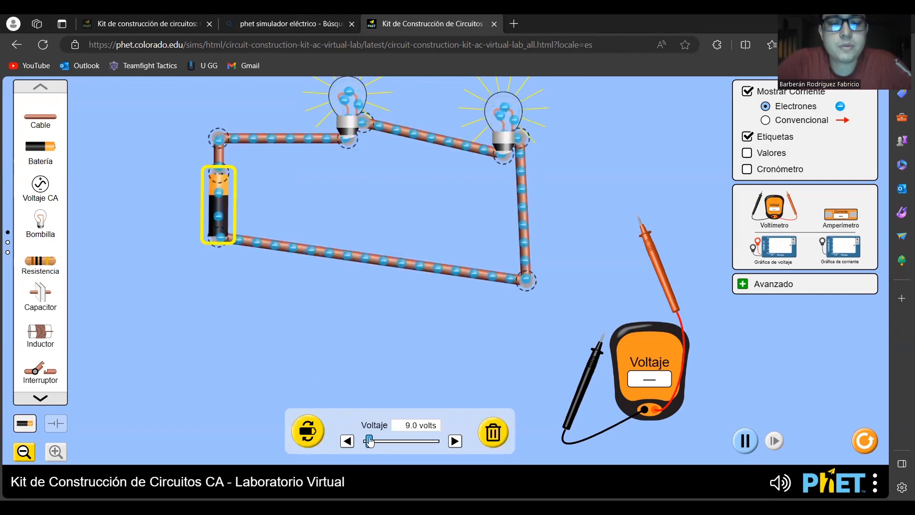
drag(370, 441, 448, 455)
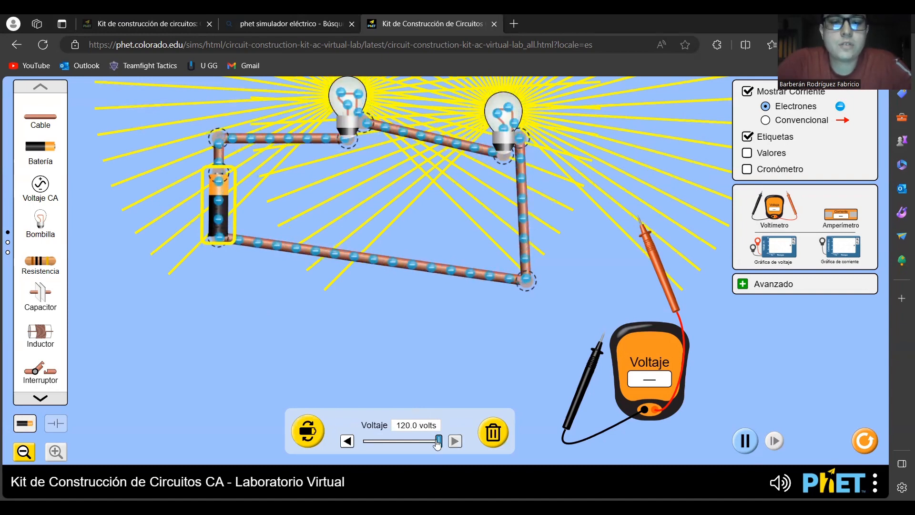
drag(438, 444, 377, 446)
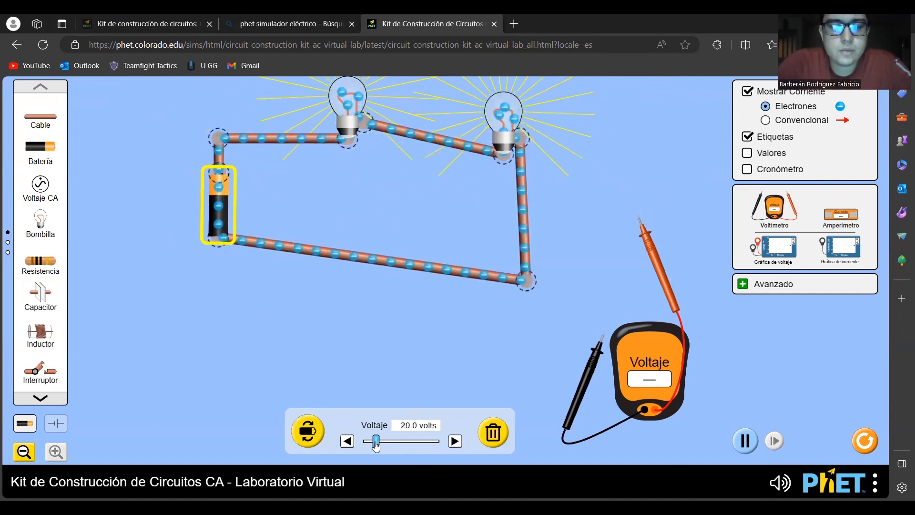
click(374, 353)
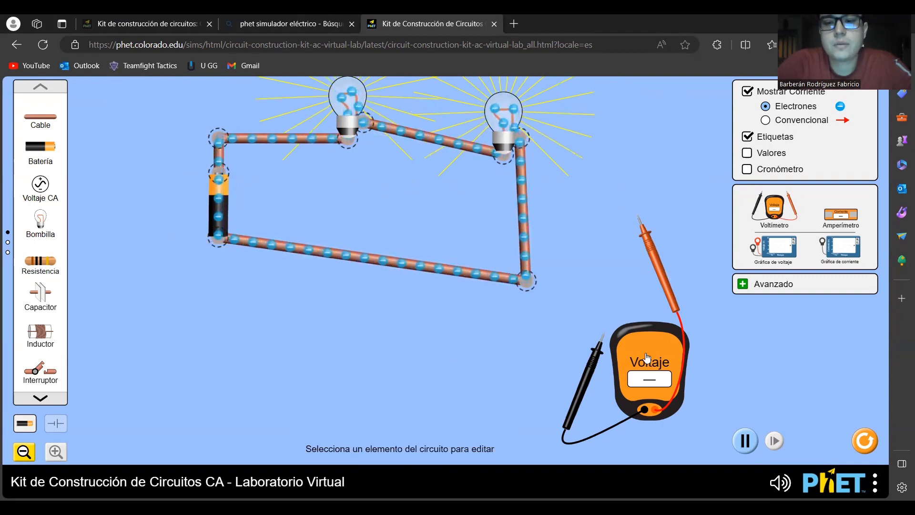
- Measure the battery's voltage with the black probe on its negative end and the red probe on its positive end
drag(647, 358, 353, 304)
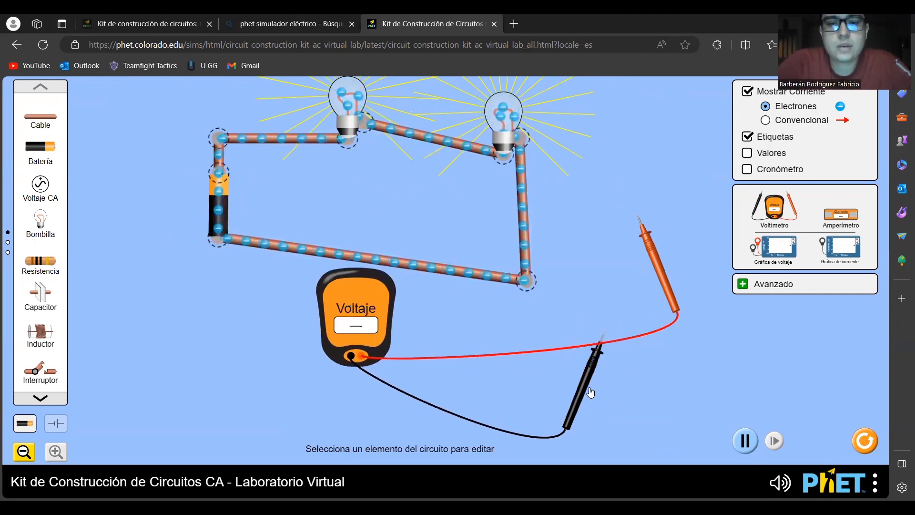
drag(591, 392, 202, 297)
drag(653, 252, 234, 209)
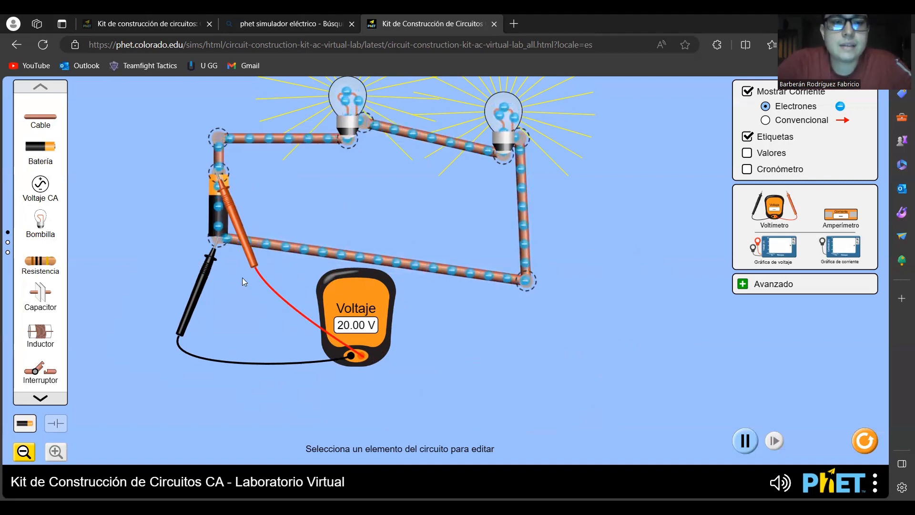
- Measure the voltage across the first bulb with the red probe on its base terminal and the black probe on its side terminal
drag(232, 220, 301, 223)
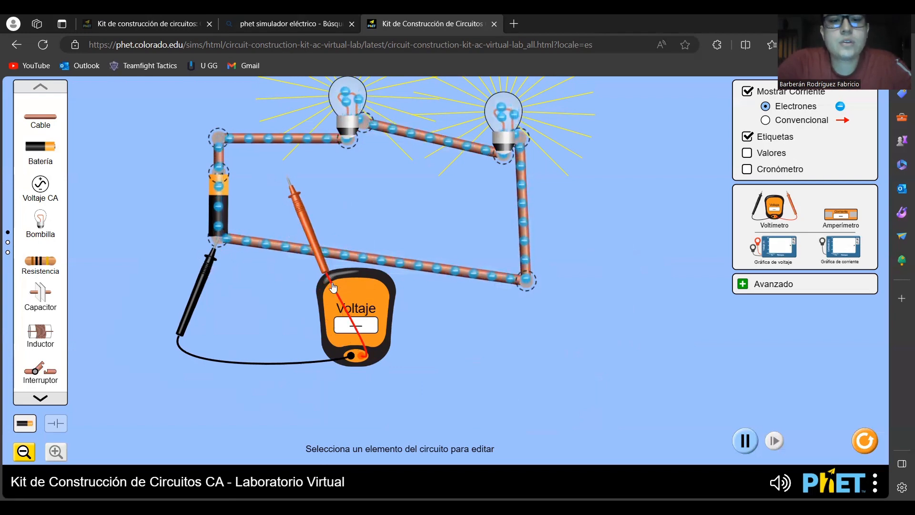
drag(349, 290, 352, 249)
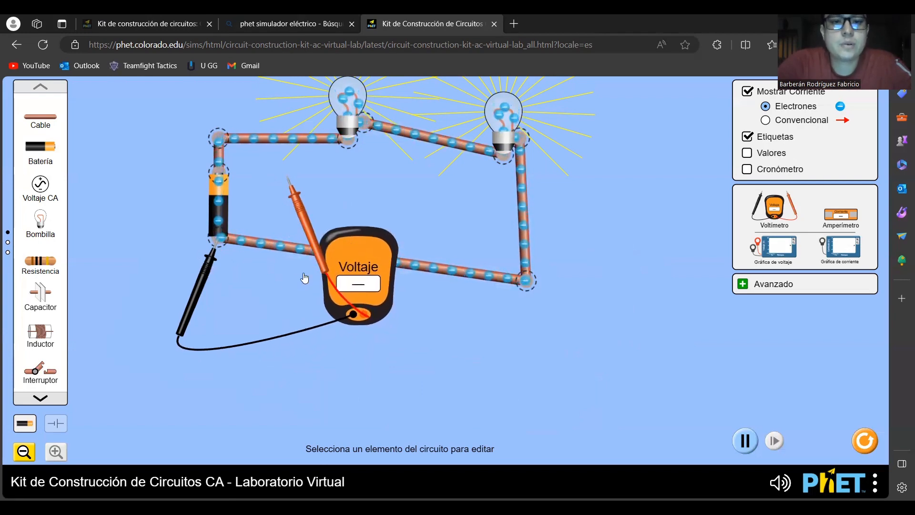
drag(213, 268, 379, 175)
drag(327, 199, 371, 196)
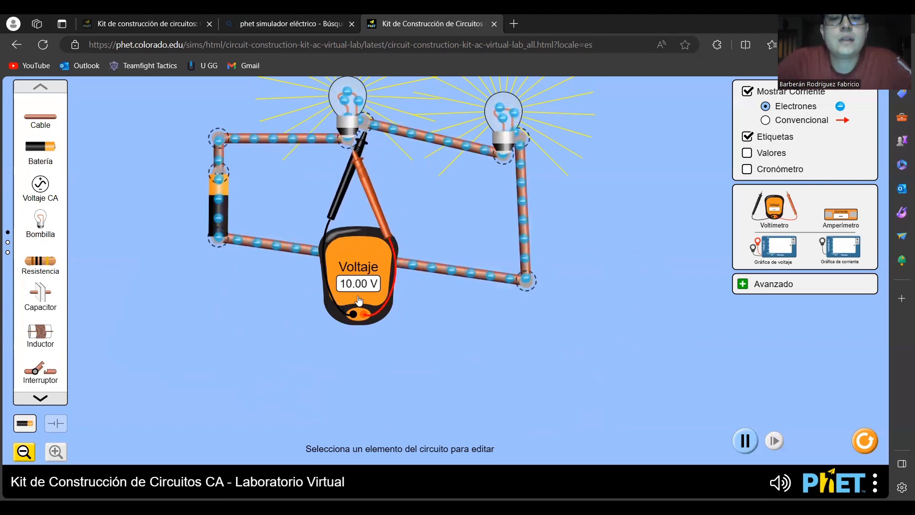
- Move the voltmeter and both probes away from the circuit into the empty area at its lower right
drag(379, 196, 528, 221)
drag(344, 186, 527, 366)
drag(524, 228, 492, 317)
drag(373, 265, 637, 326)
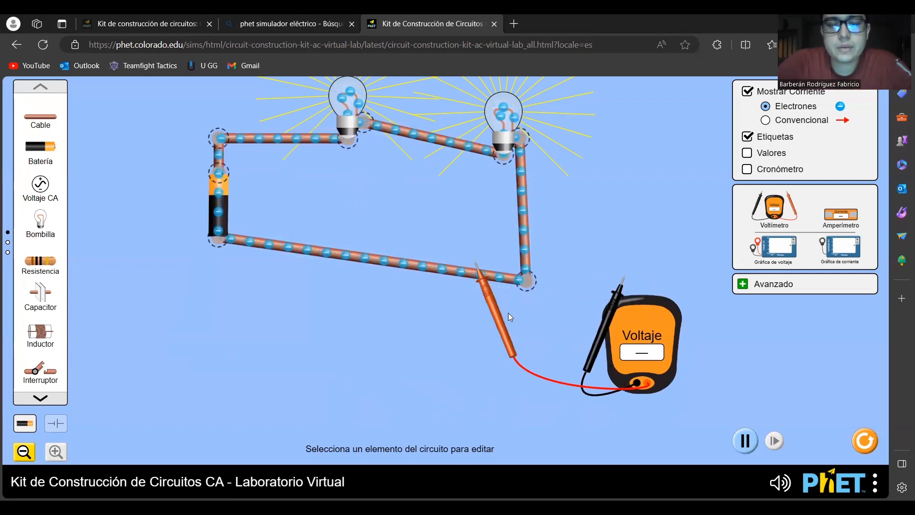
drag(508, 313, 677, 341)
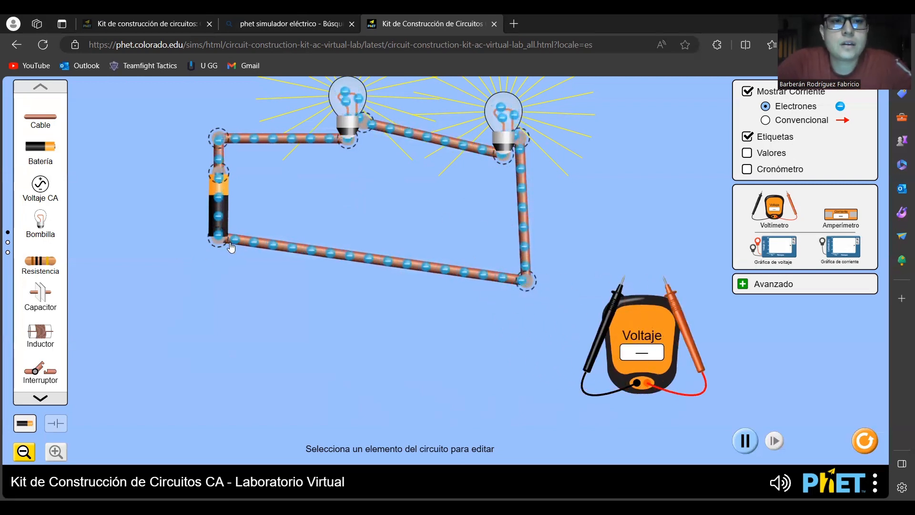
- Delete the first bulb, the slanted wire leading to the second bulb, and the vertical wire below the second bulb
click(353, 120)
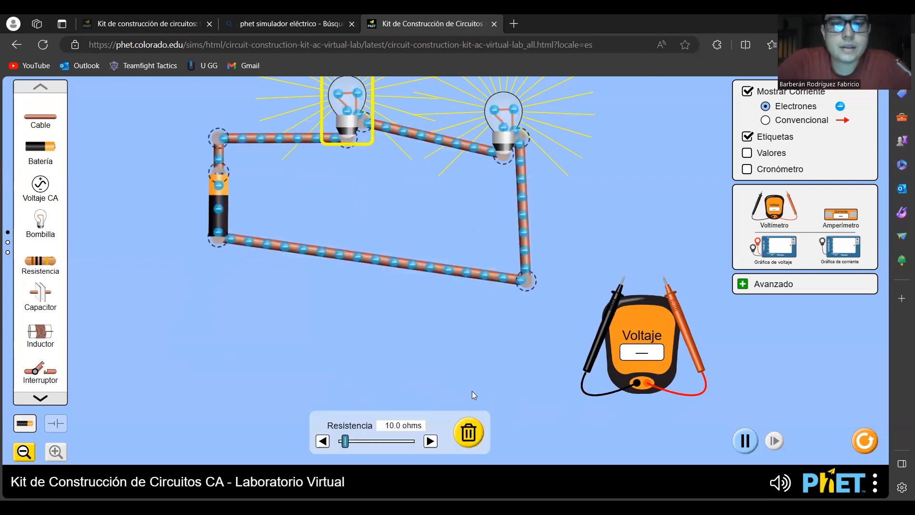
click(468, 432)
click(437, 153)
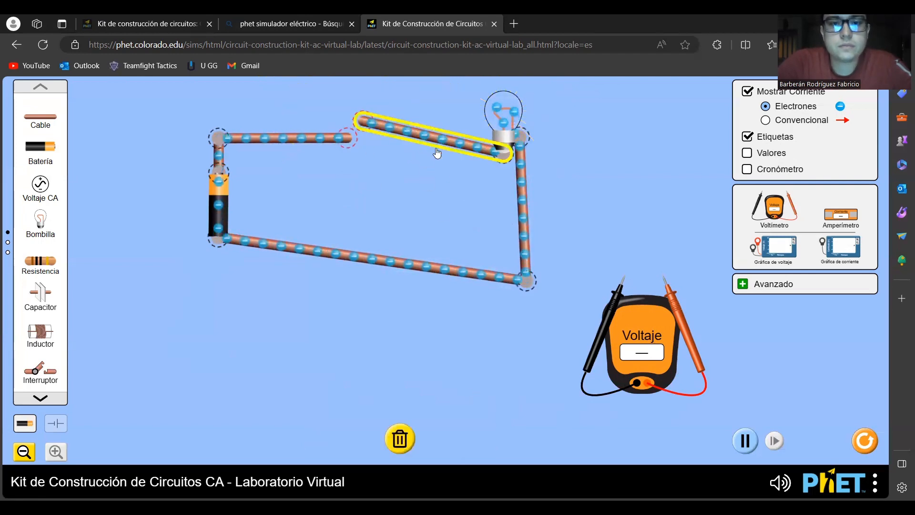
click(410, 442)
click(521, 211)
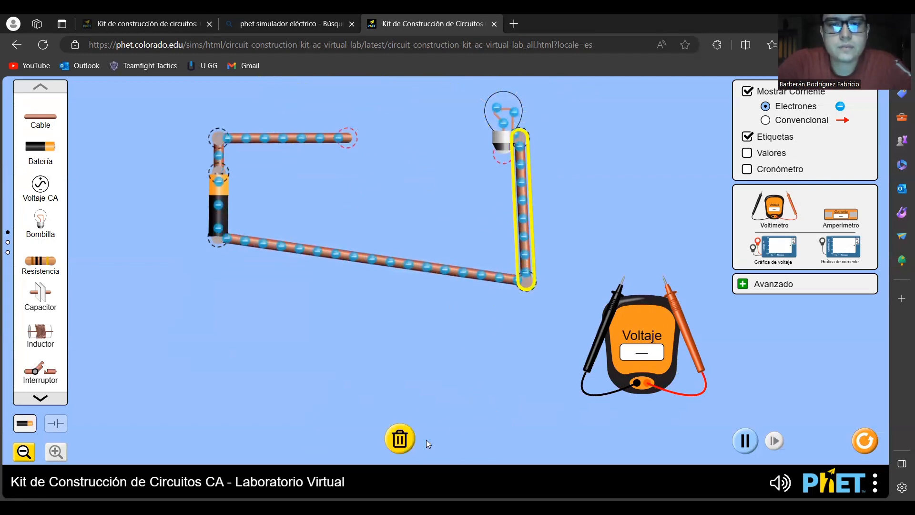
click(400, 439)
- Delete the long bottom wire, the upper horizontal wire and the remaining bulb
click(475, 273)
click(400, 440)
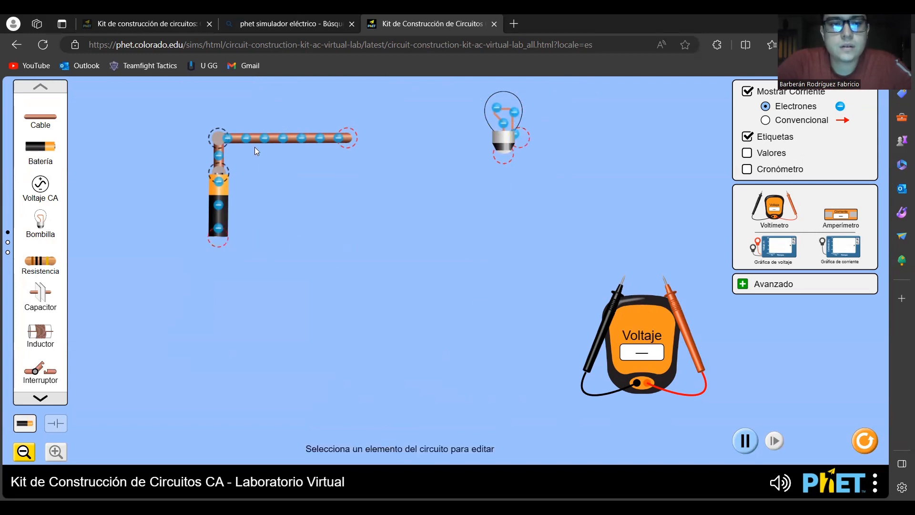
click(333, 144)
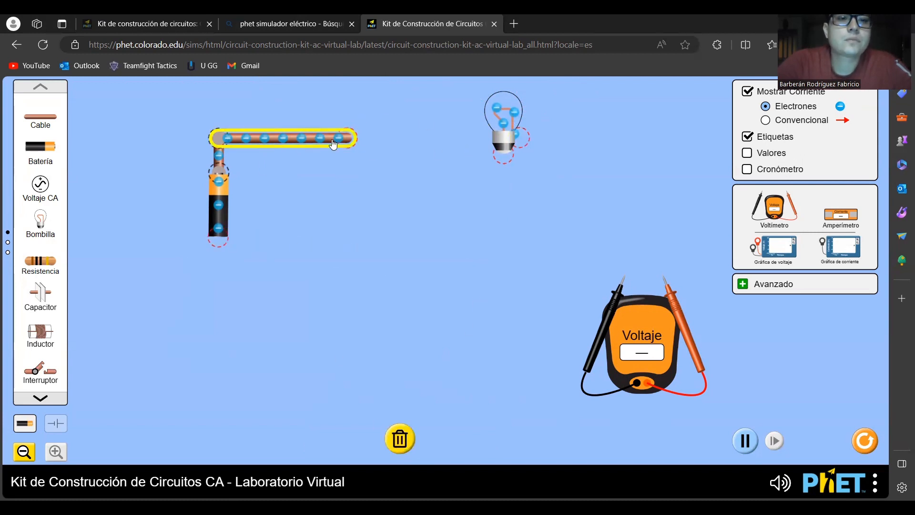
click(400, 440)
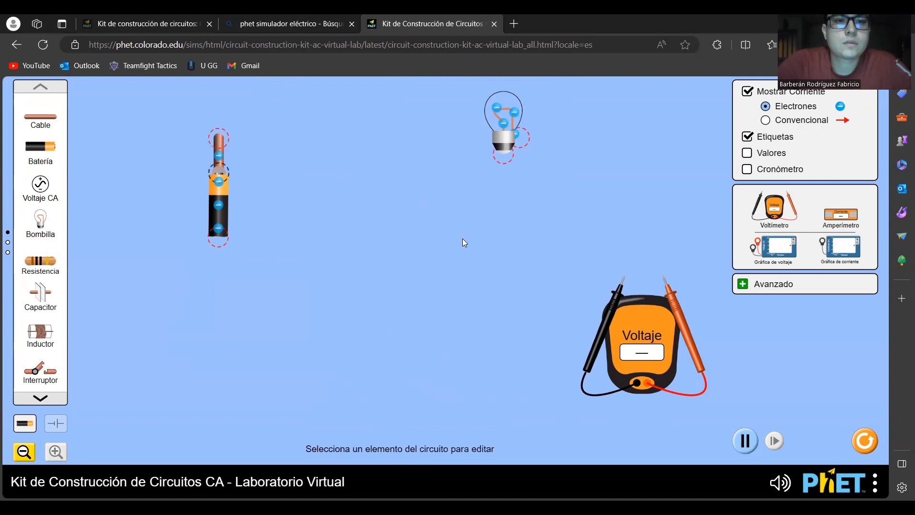
click(504, 141)
click(460, 437)
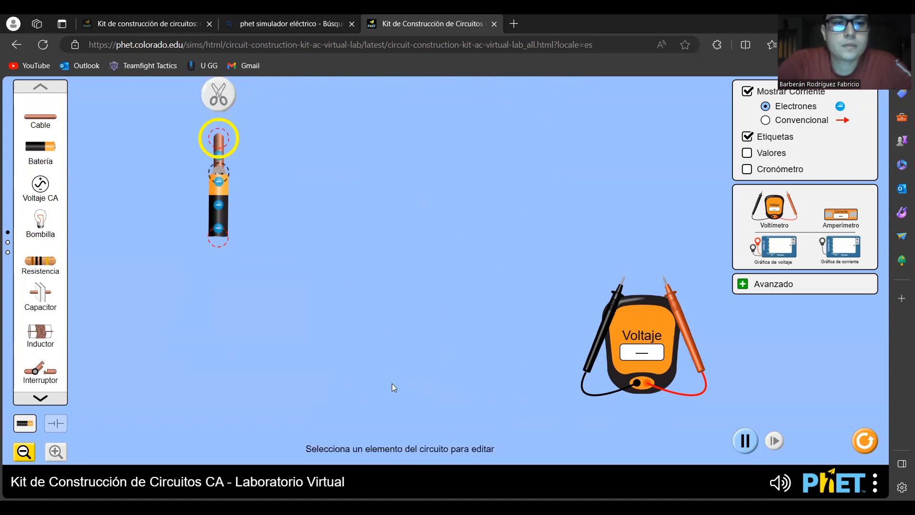
- Delete the short wire attached to the battery's positive end, leaving only the battery and the voltmeter
drag(219, 177, 217, 164)
click(218, 160)
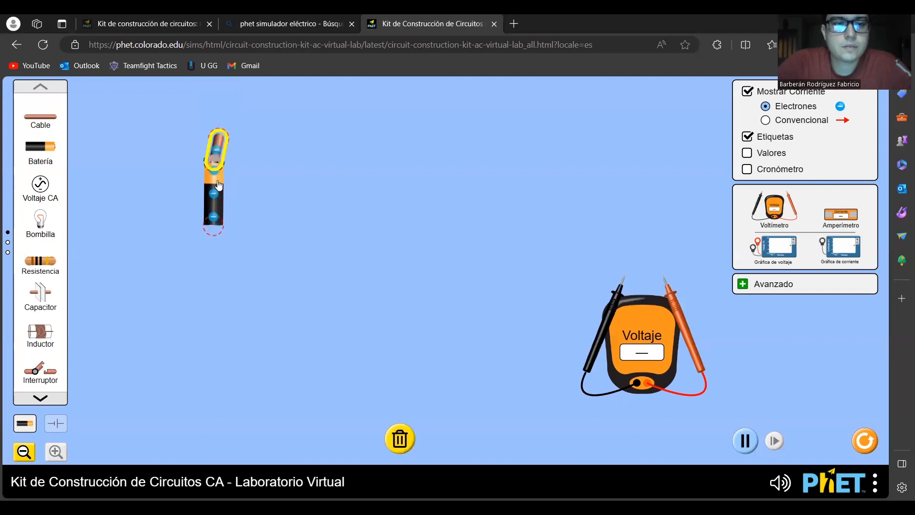
click(397, 434)
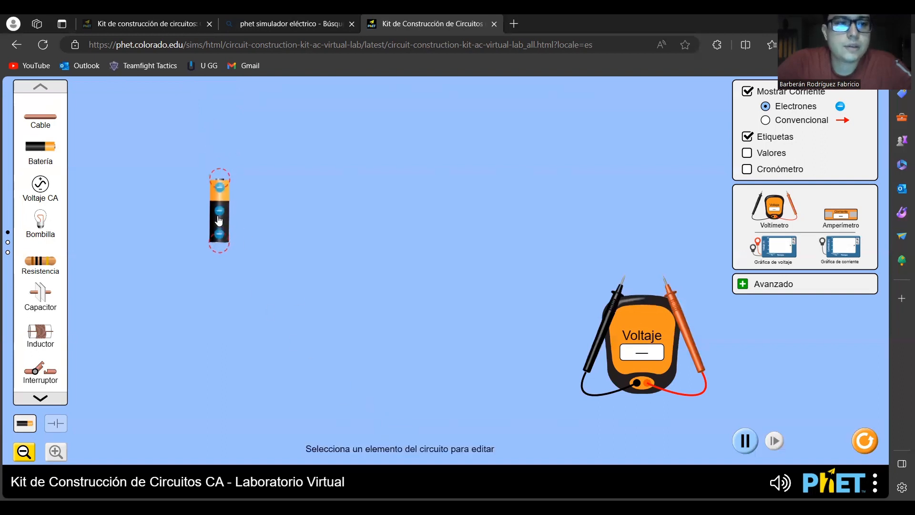
- Connect wires to both ends of the battery, extending an upper and a lower branch horizontally away from it
drag(249, 164, 247, 166)
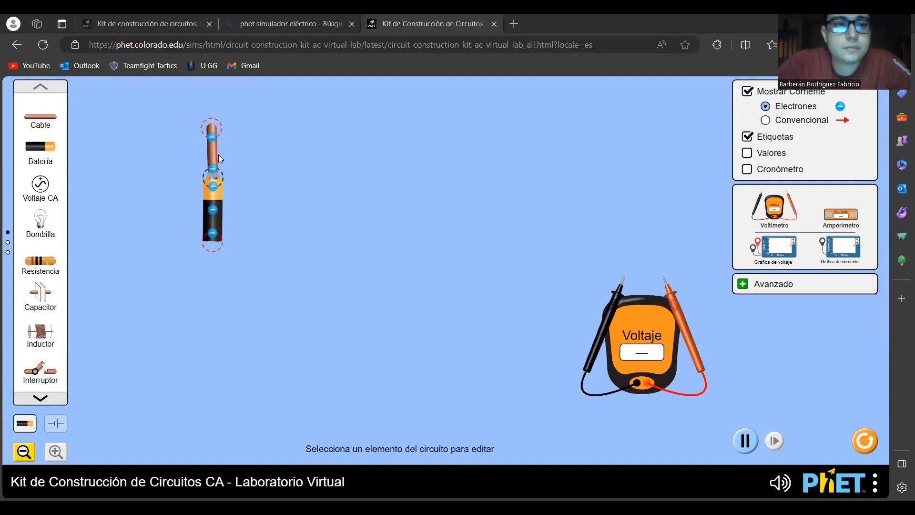
drag(214, 137, 214, 148)
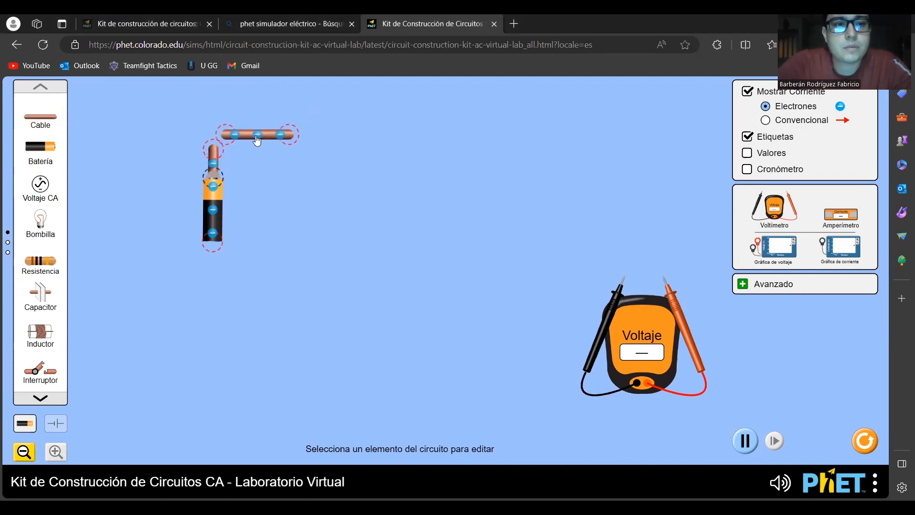
drag(308, 146, 329, 154)
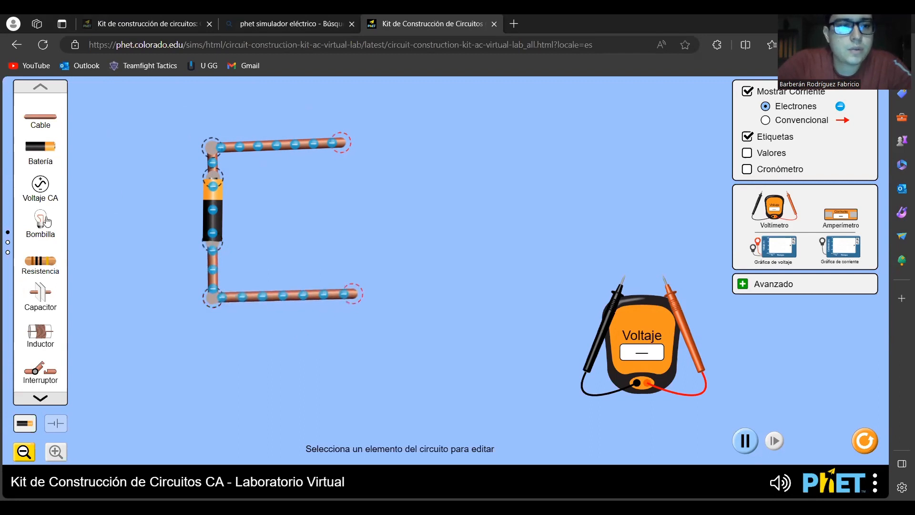
- Add a light bulb between the upper and lower branches, wire it into a closed loop, and extend the upper wire beyond it
drag(46, 220, 406, 219)
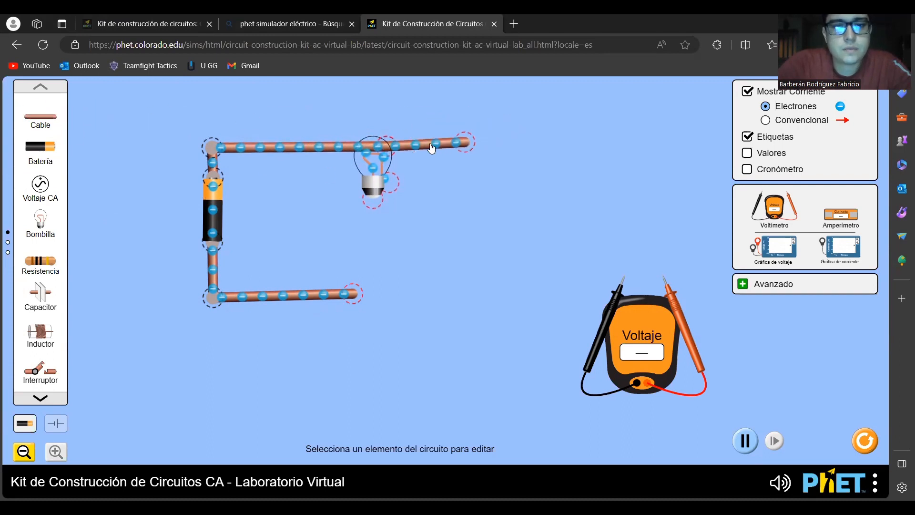
mouse_move(441, 151)
mouse_down()
mouse_move(401, 183)
mouse_move(433, 151)
mouse_up()
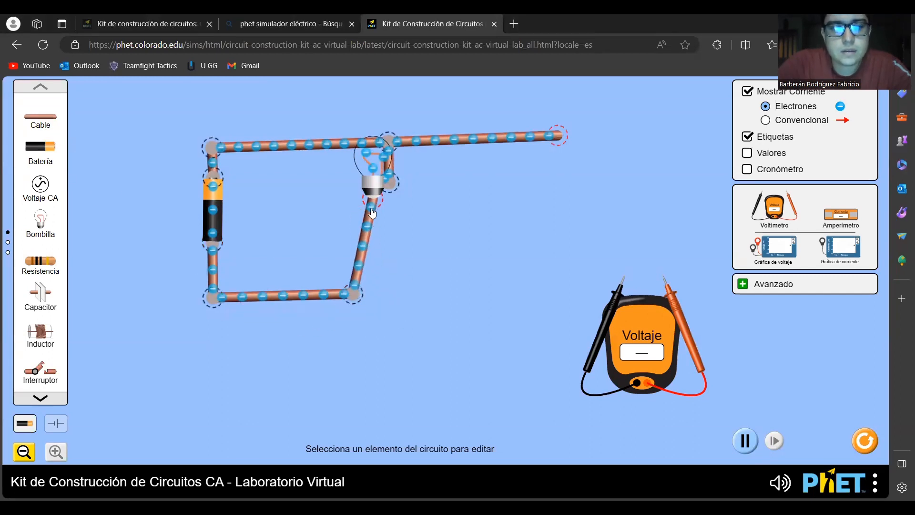
drag(370, 238, 378, 241)
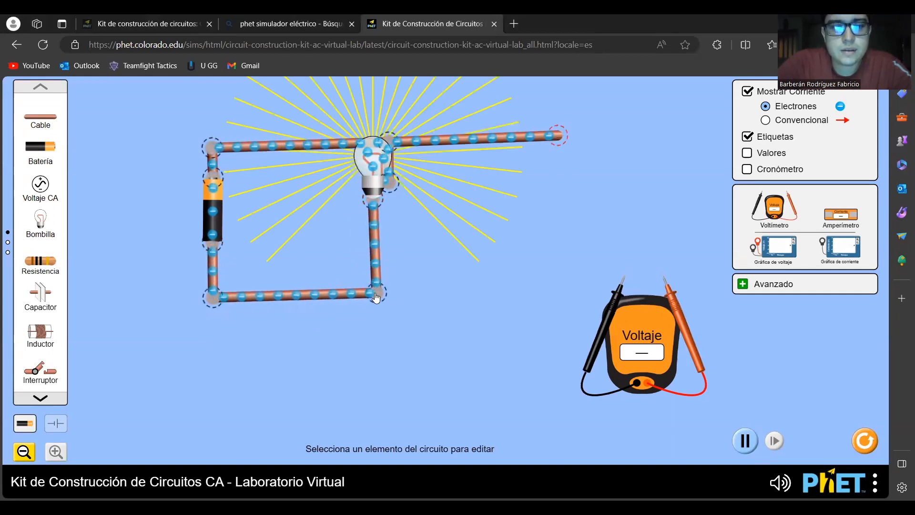
- Extend the lower wire and connect a second light bulb between the two extended wires, in parallel with the first bulb
drag(42, 122, 586, 288)
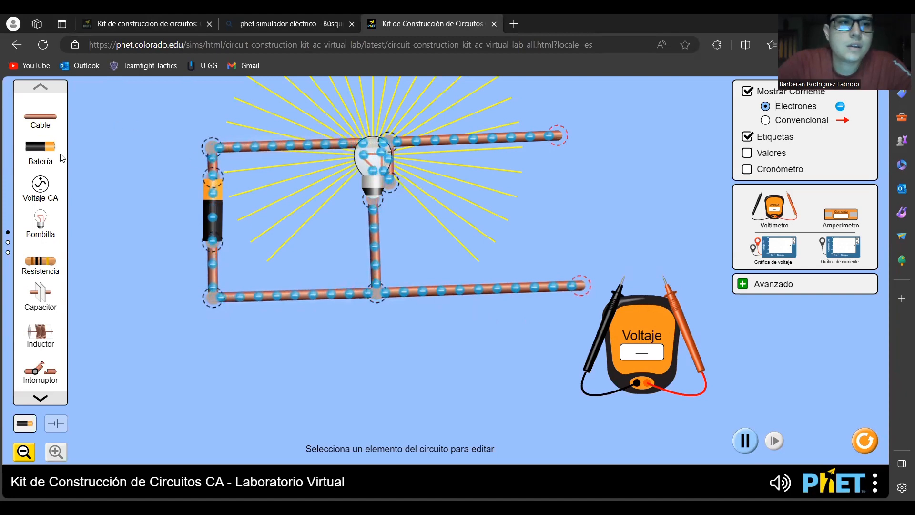
drag(38, 225, 574, 215)
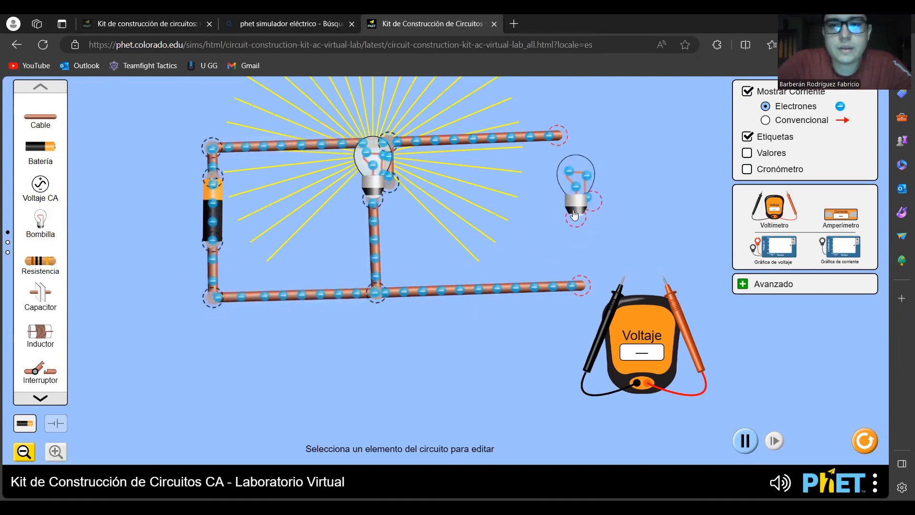
drag(40, 117, 586, 138)
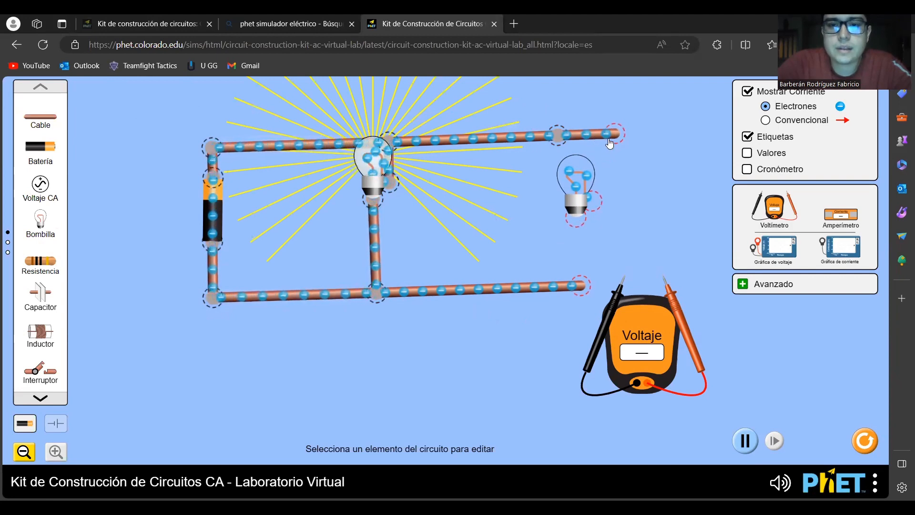
drag(40, 117, 593, 200)
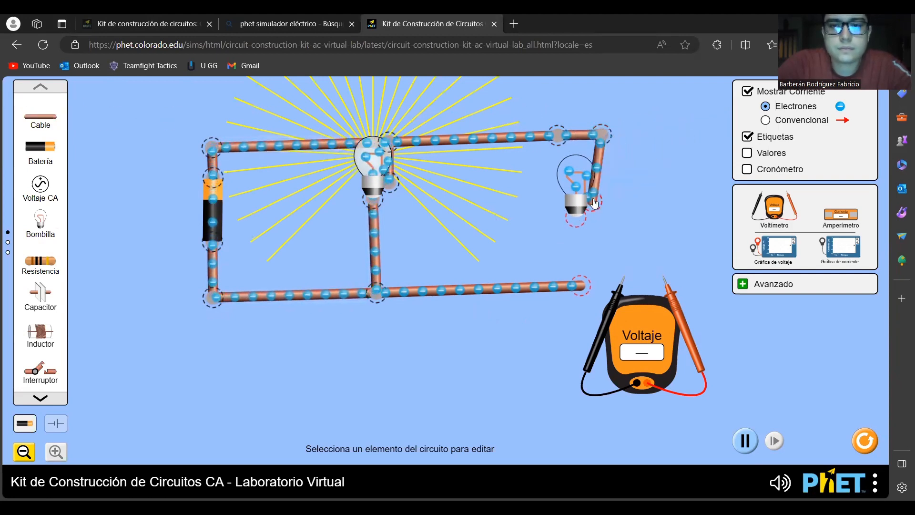
drag(40, 118, 615, 267)
drag(577, 231, 577, 232)
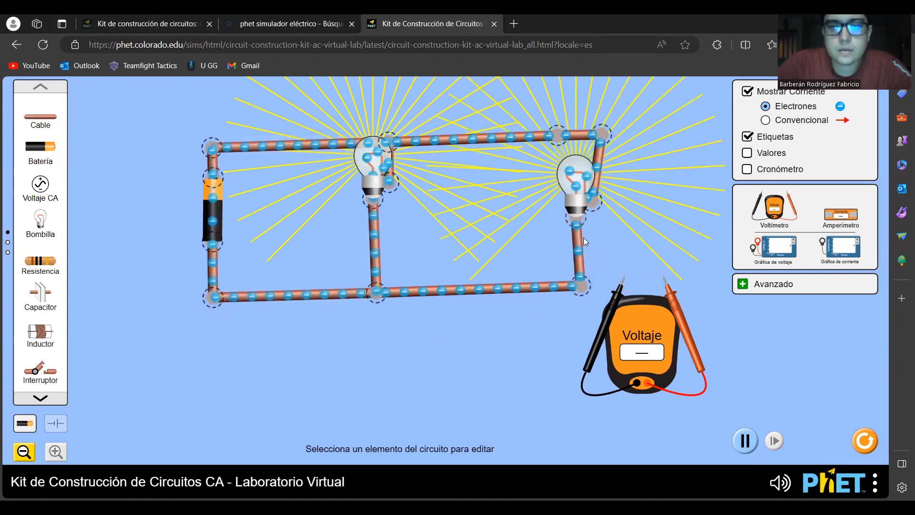
mouse_move(598, 203)
mouse_down()
mouse_move(609, 208)
mouse_move(582, 208)
mouse_up()
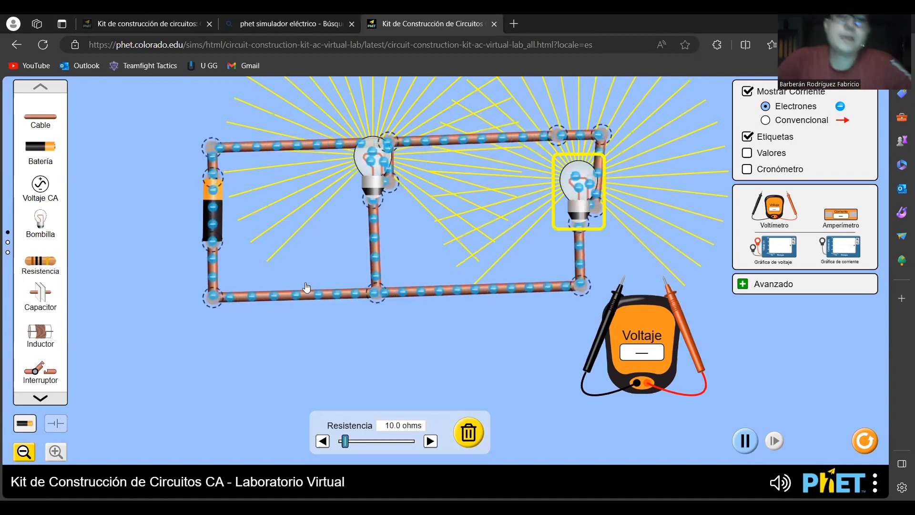
- Cut the junction at the first bulb's side terminal, reconnect the bulb with an extra wire, and straighten its branch
click(389, 184)
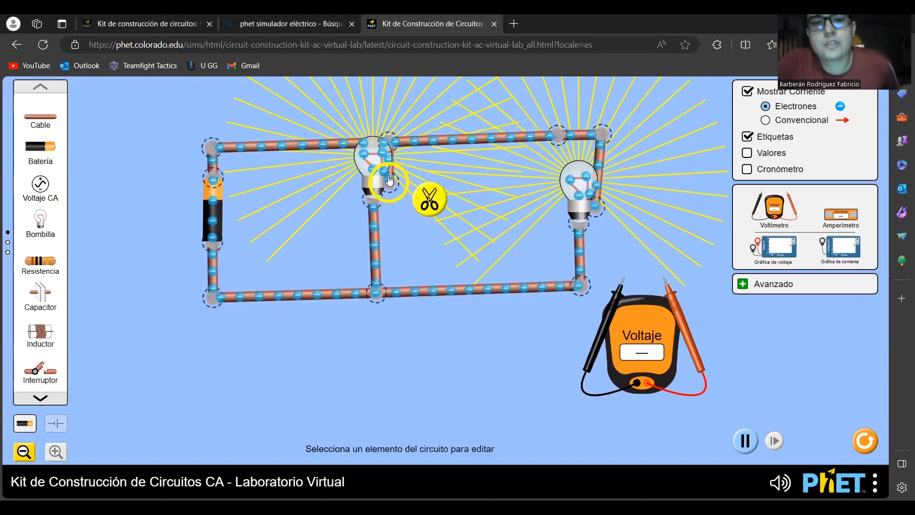
click(425, 199)
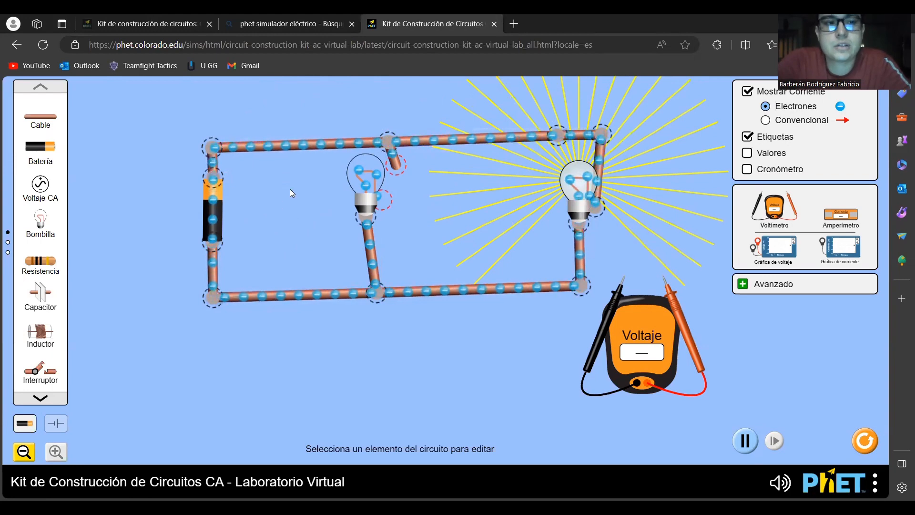
drag(40, 117, 396, 164)
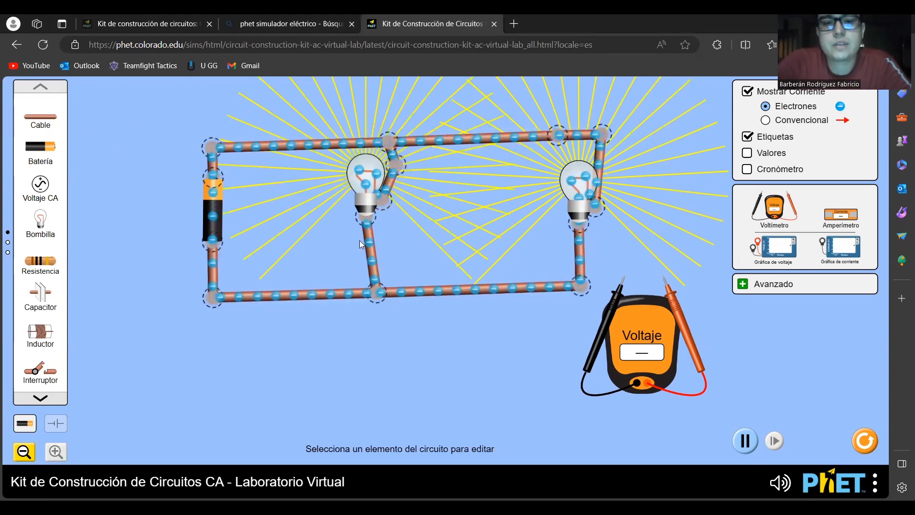
click(367, 220)
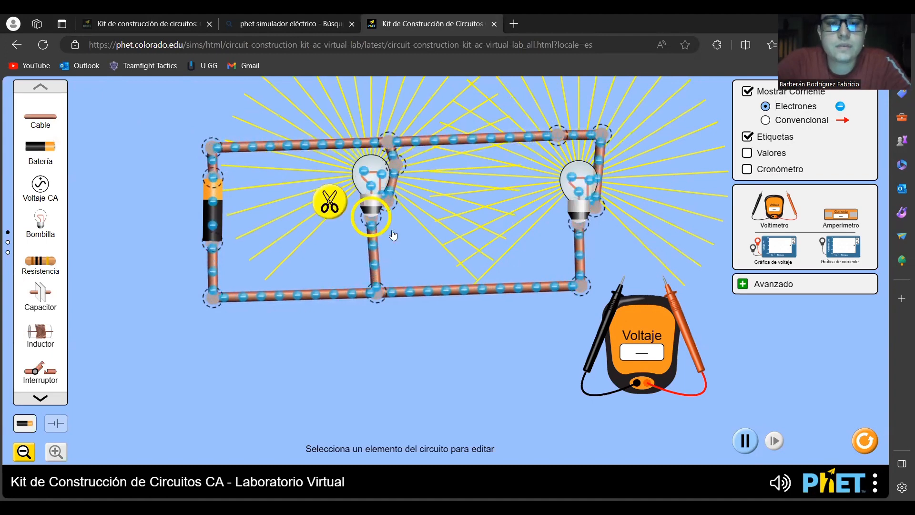
click(446, 234)
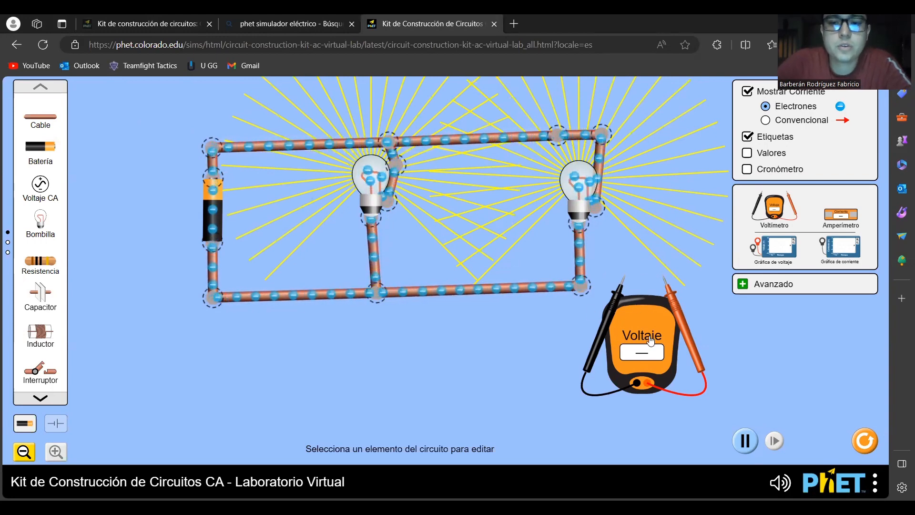
- Move the voltmeter and its black probe below the circuit near the battery, and set the battery voltage to 50 volts
drag(615, 344, 343, 343)
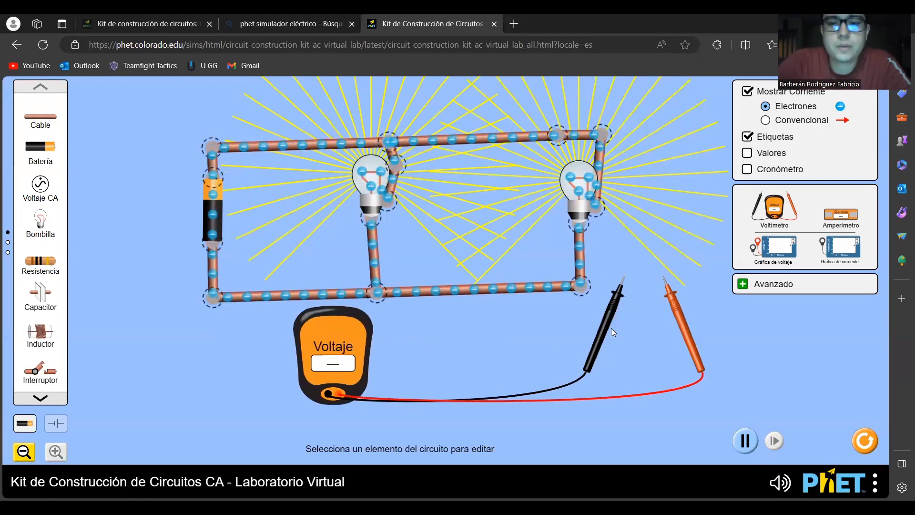
drag(609, 330, 229, 365)
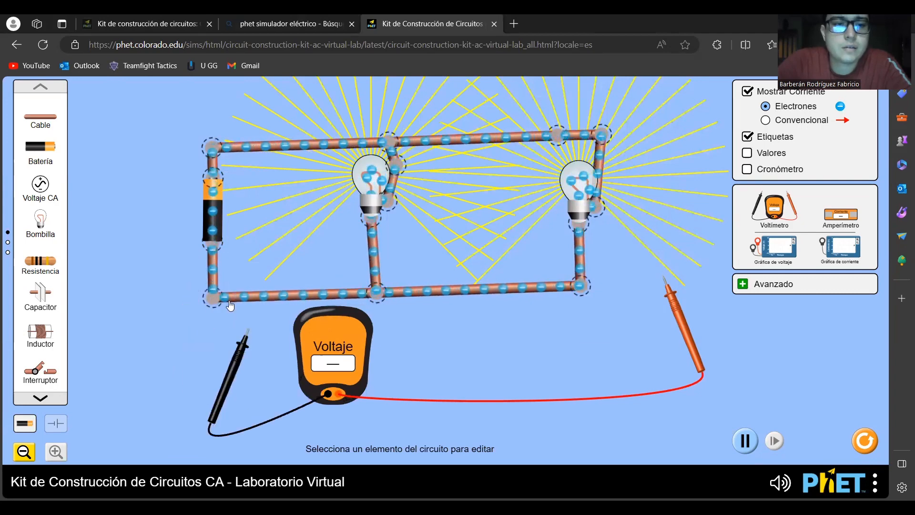
click(208, 205)
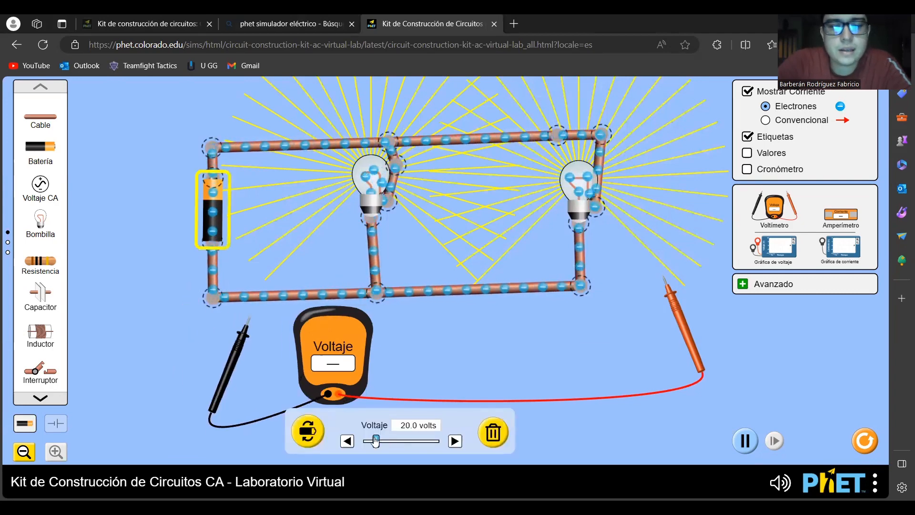
mouse_move(400, 444)
mouse_down()
mouse_move(412, 443)
mouse_move(395, 443)
mouse_up()
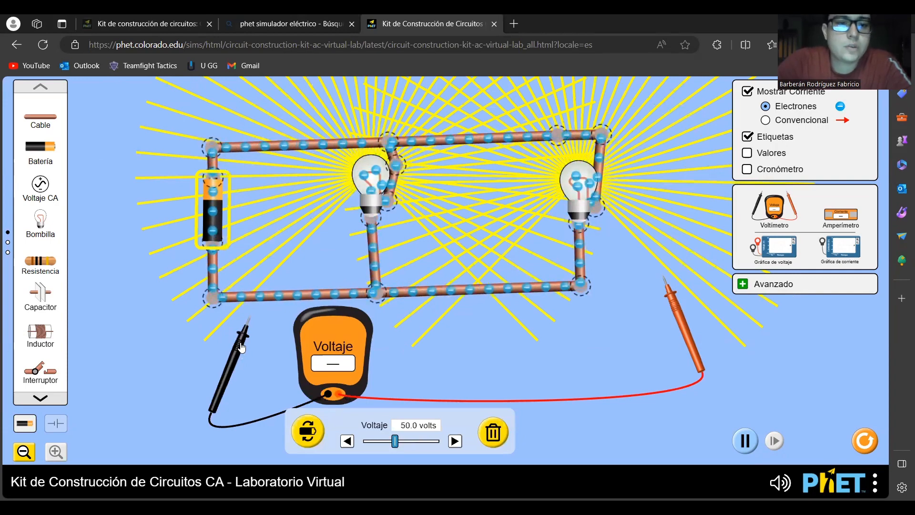
- Measure the voltage across the battery and across the first bulb with the voltmeter probes
drag(242, 348, 206, 273)
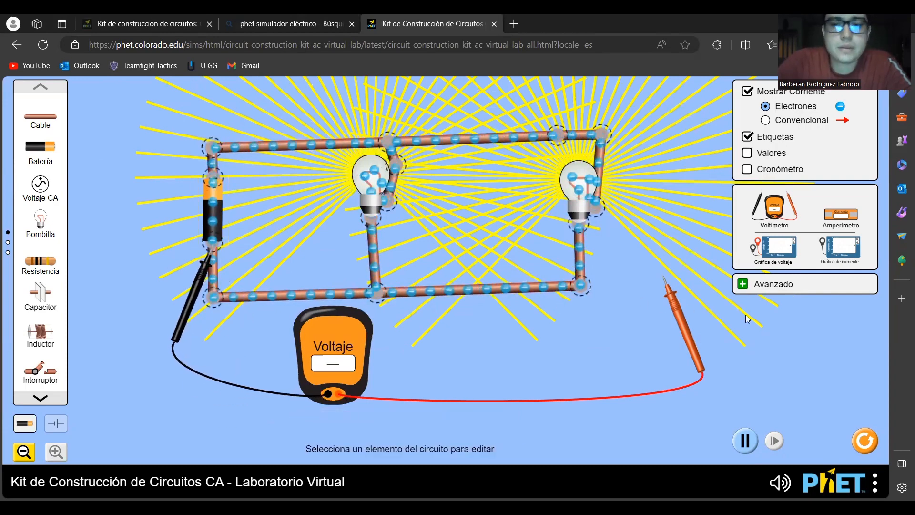
drag(678, 319, 231, 218)
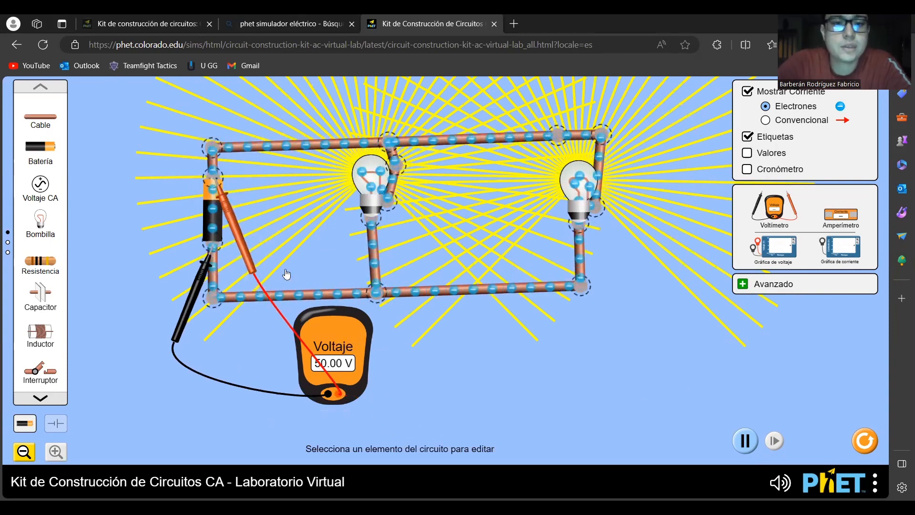
drag(232, 237, 399, 285)
drag(202, 273, 382, 237)
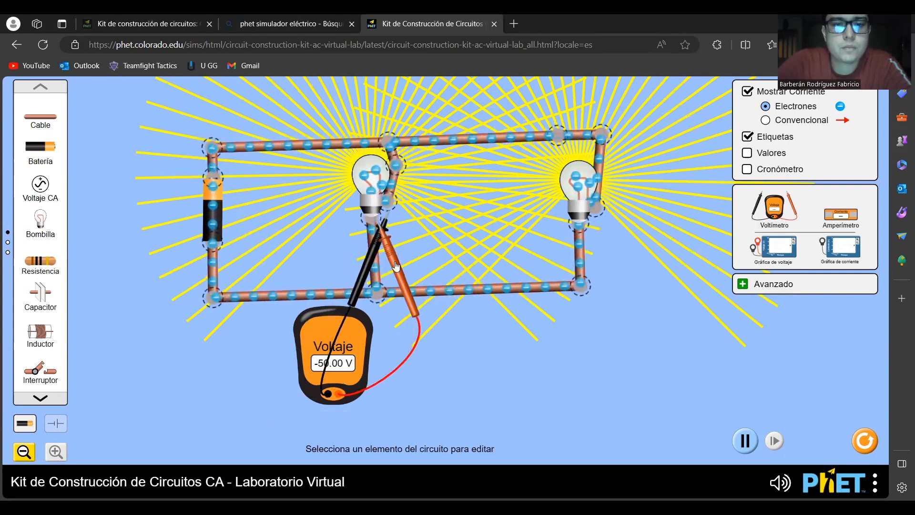
drag(402, 269, 350, 264)
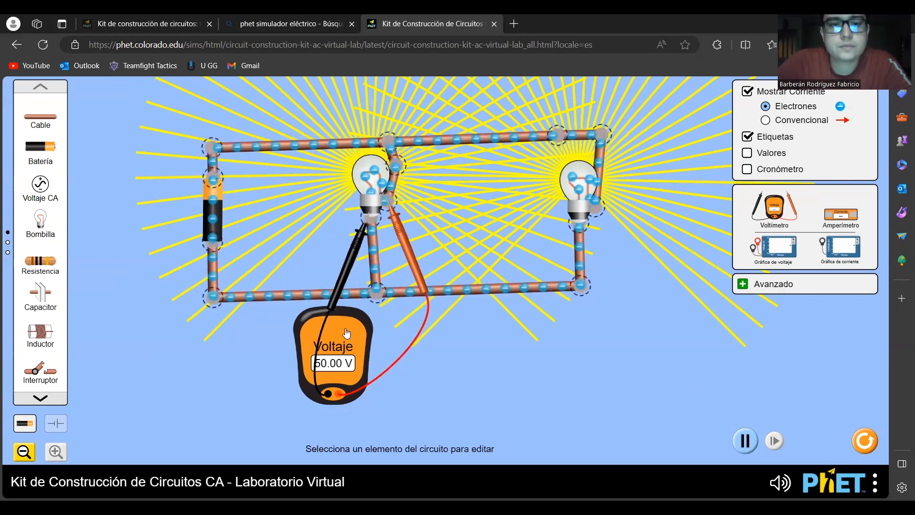
- Measure the voltage across the second bulb, and move the voltmeter and probes away from its terminals to below the circuit
drag(347, 333, 561, 326)
drag(405, 262, 608, 290)
drag(352, 275, 615, 274)
drag(555, 286, 450, 329)
drag(661, 336, 660, 338)
drag(562, 348, 594, 366)
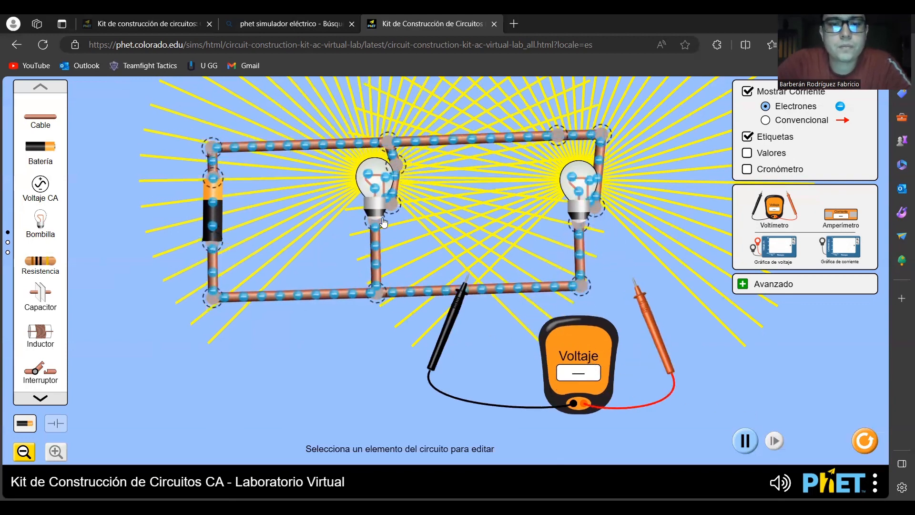
- Straighten the first bulb's branch and raise the battery voltage to 120 volts
drag(380, 219, 384, 220)
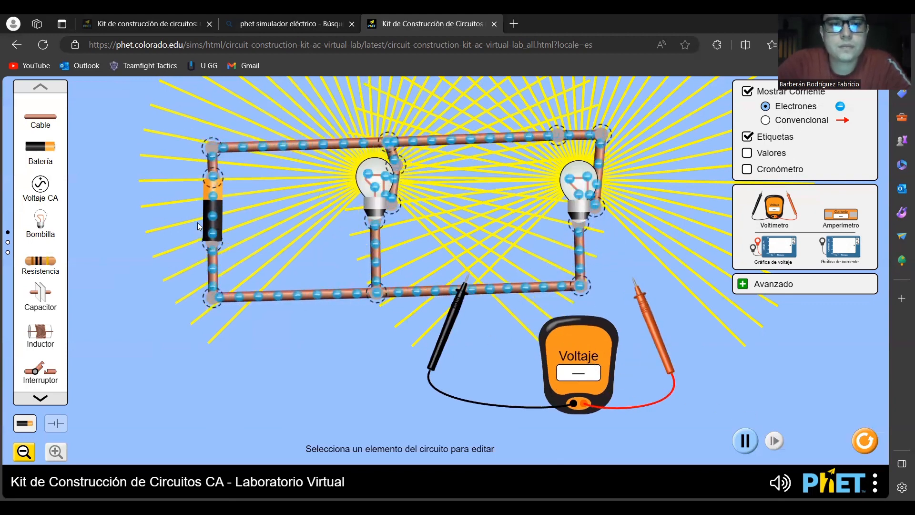
click(212, 212)
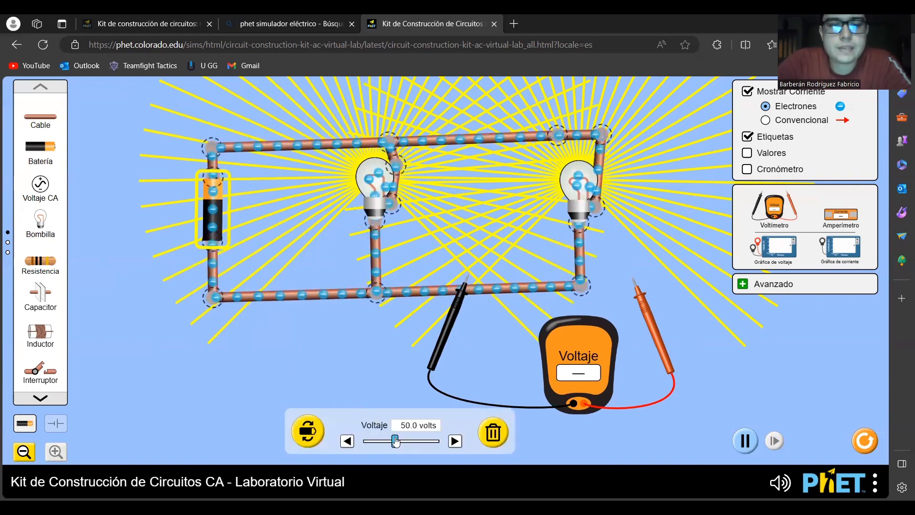
drag(395, 441, 422, 445)
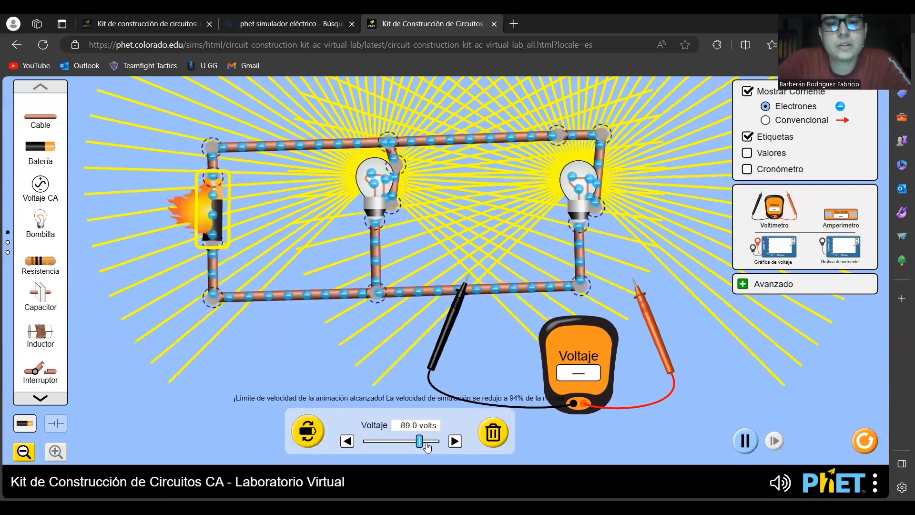
click(454, 445)
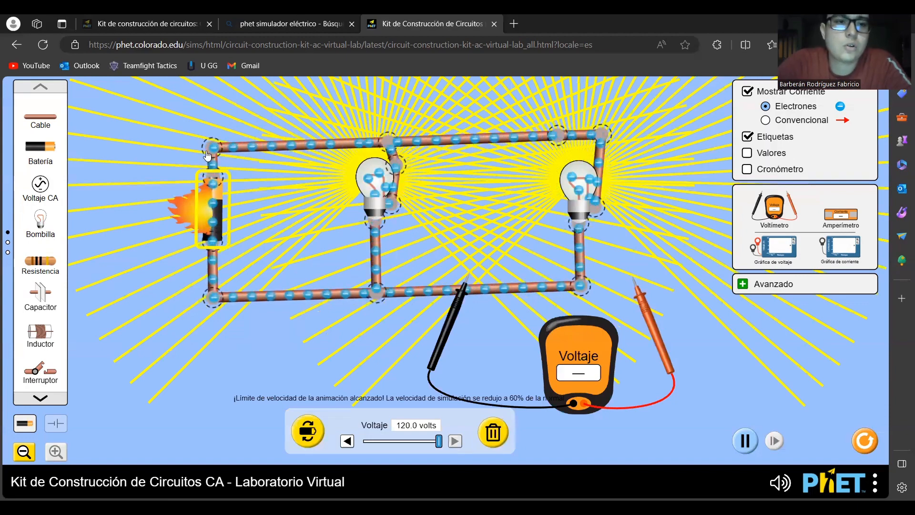
- Replace the upper wire between the battery and the first bulb with a resistor joined by a short wire on each side
drag(40, 261, 215, 339)
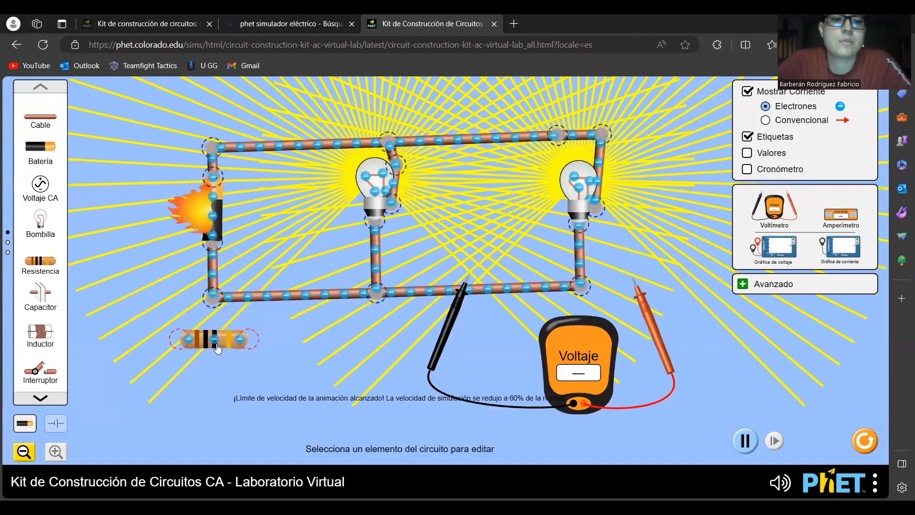
drag(217, 349, 253, 155)
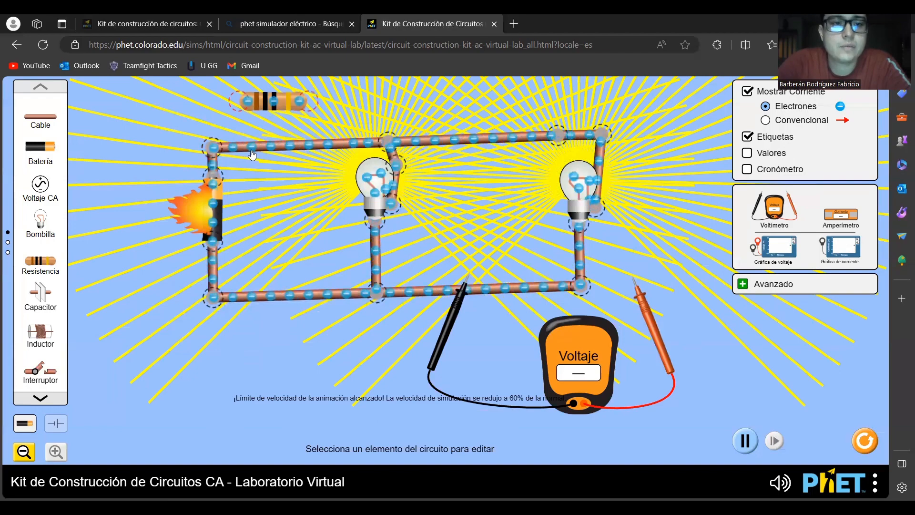
click(301, 145)
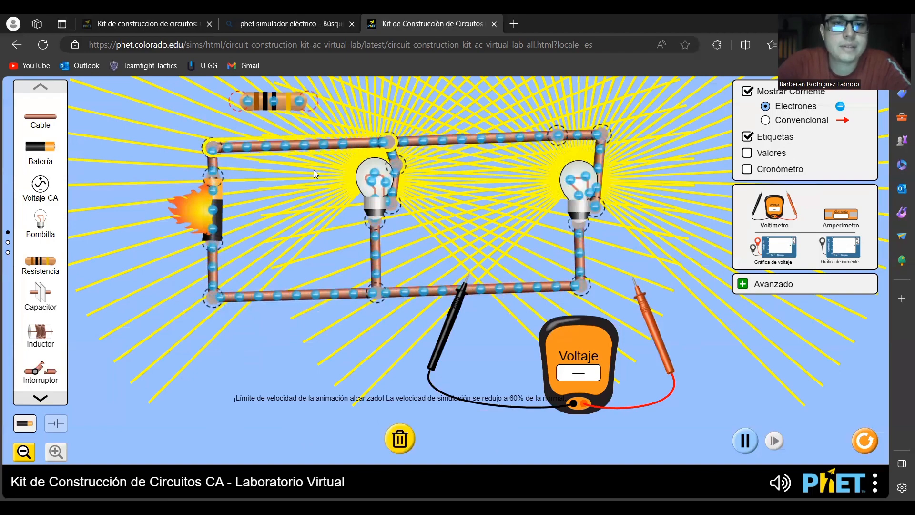
click(401, 440)
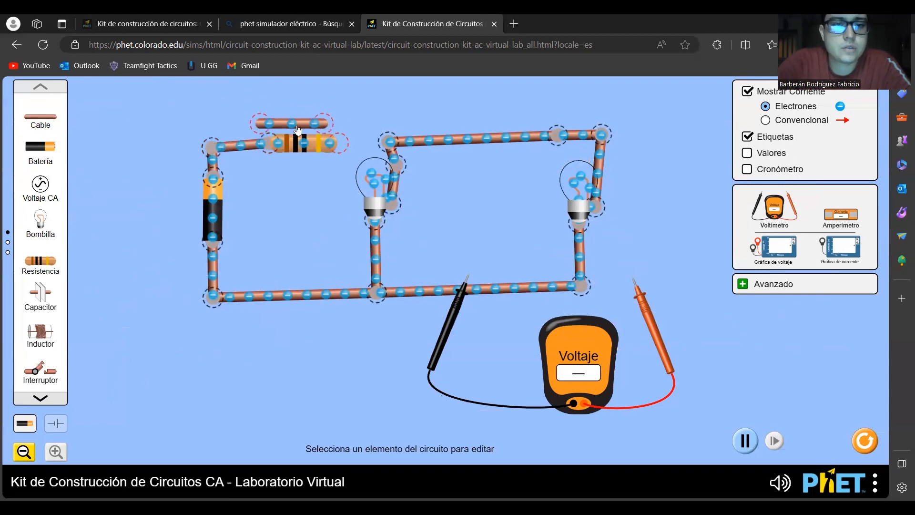
drag(365, 145, 346, 144)
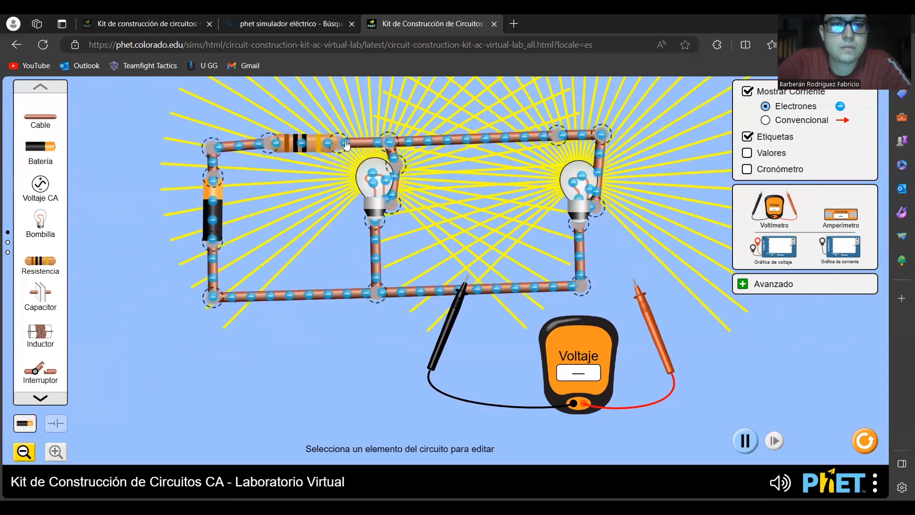
- Align the resistor with the upper wires and check the battery's voltage and the resistor's resistance
click(293, 150)
click(212, 212)
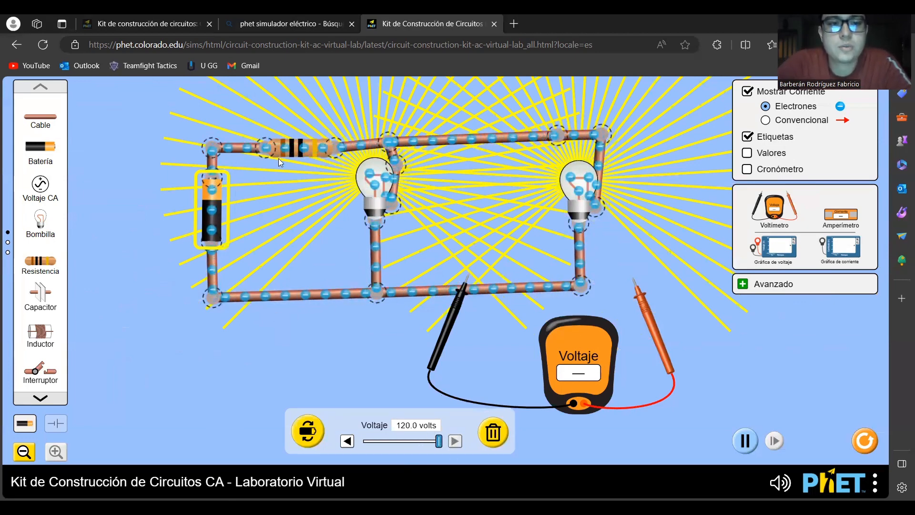
click(291, 149)
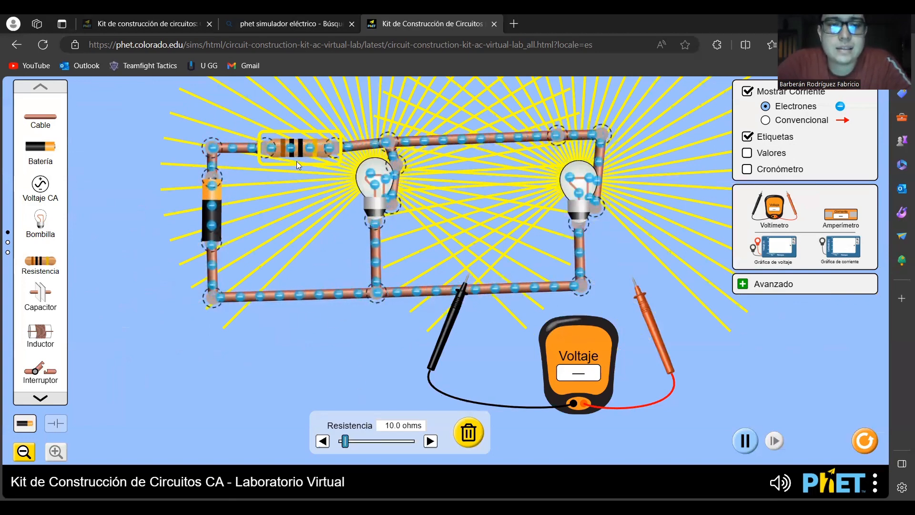
drag(335, 151, 331, 149)
click(322, 257)
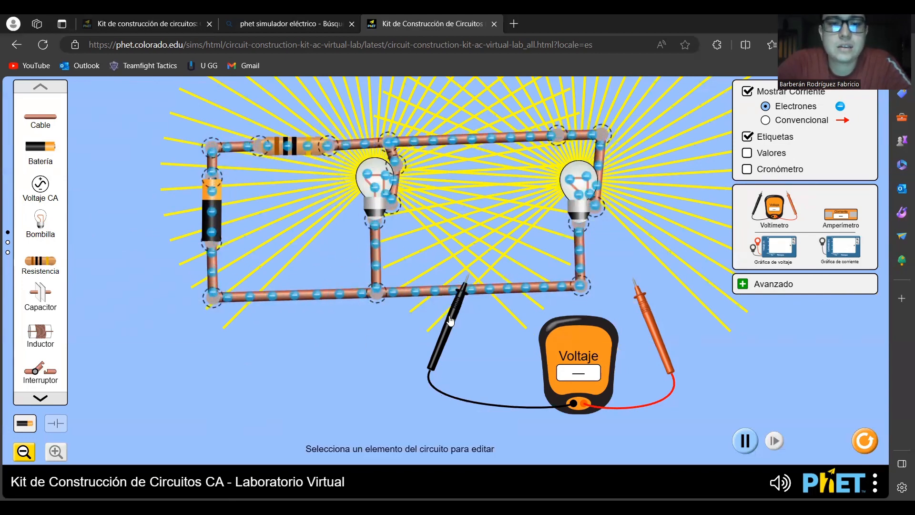
- Move the black and red voltmeter probes lower, clear of the circuit's bottom wire
drag(450, 321, 486, 365)
drag(658, 339, 664, 360)
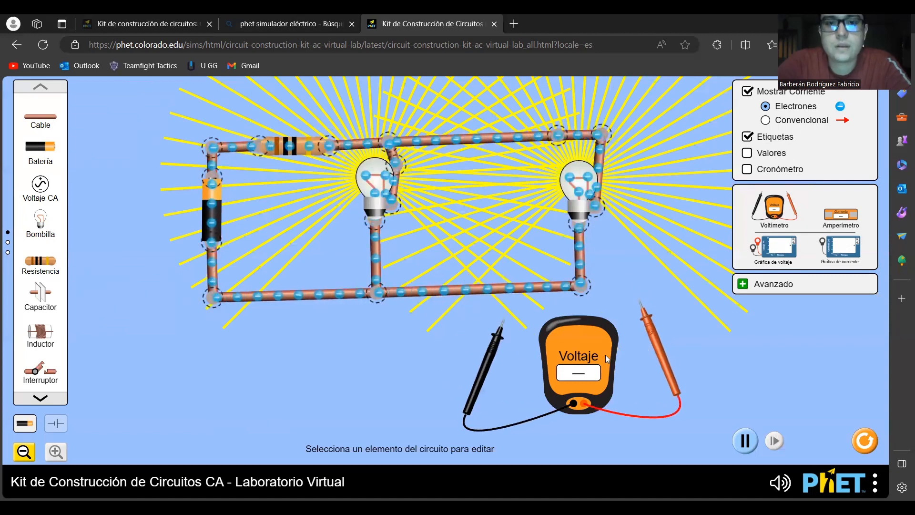